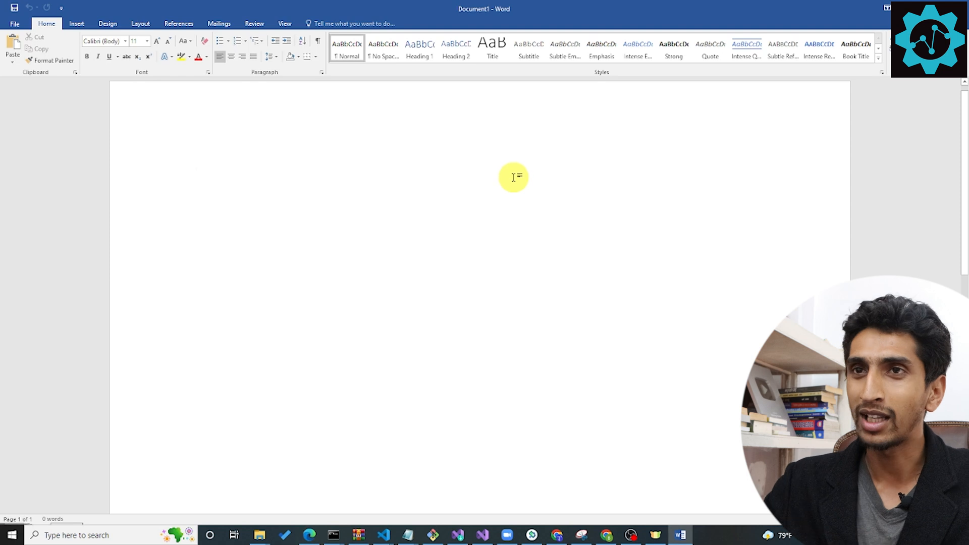
# Add a right-aligned line reading "Date:" followed by the automatically inserted current date.
pyautogui.click(242, 56)
pyautogui.write('Date:')
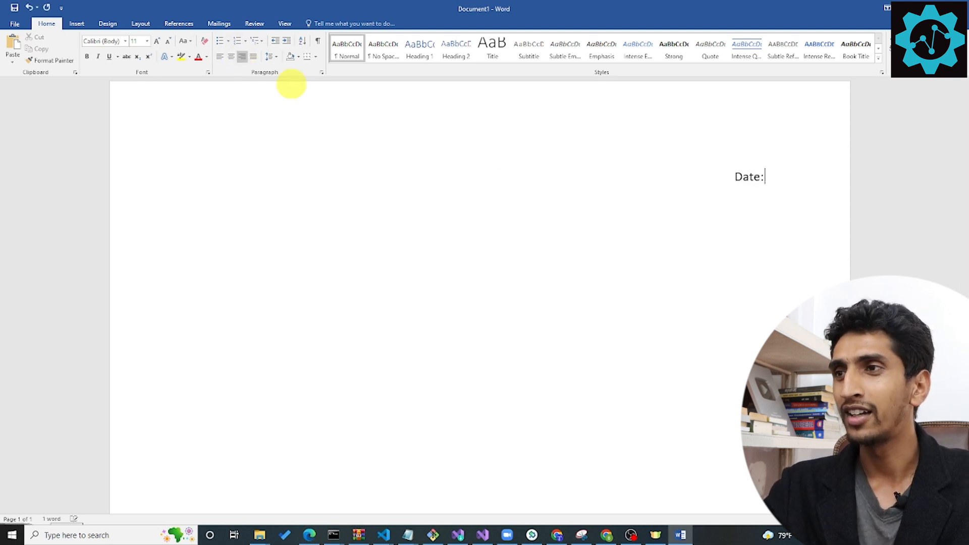
pyautogui.hotkey('alt', 'shift', 'd')
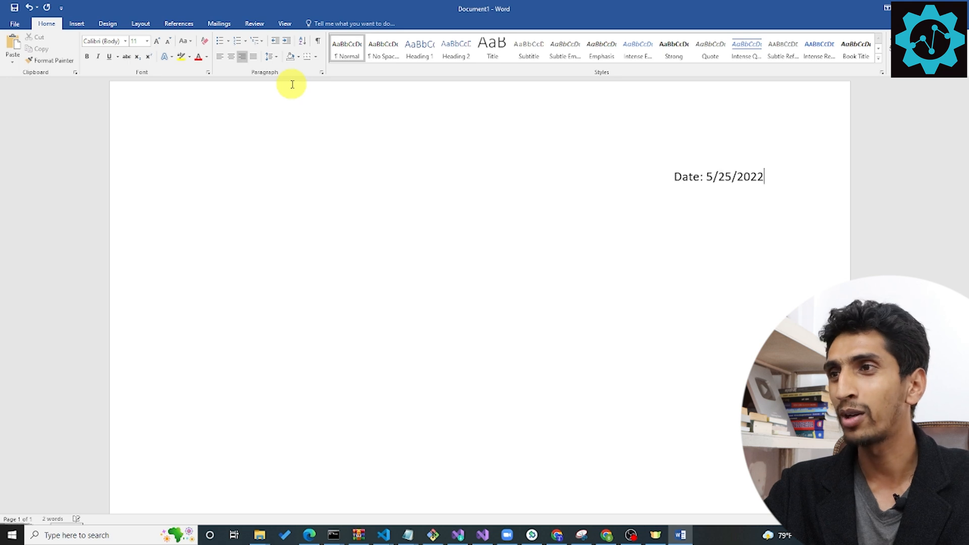
pyautogui.press('Return')
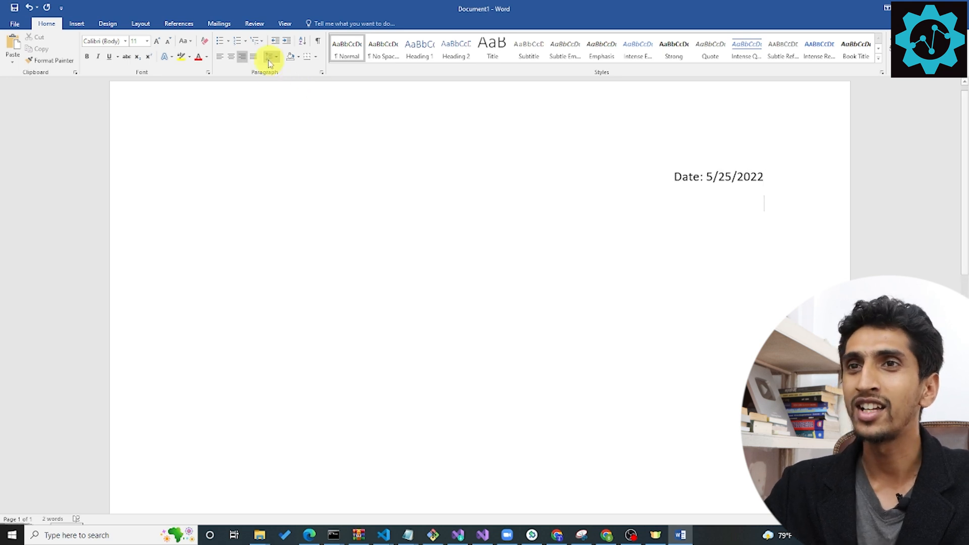
# Add a centered line below the date reading "Subject: Birthday Party Invitation".
pyautogui.click(230, 56)
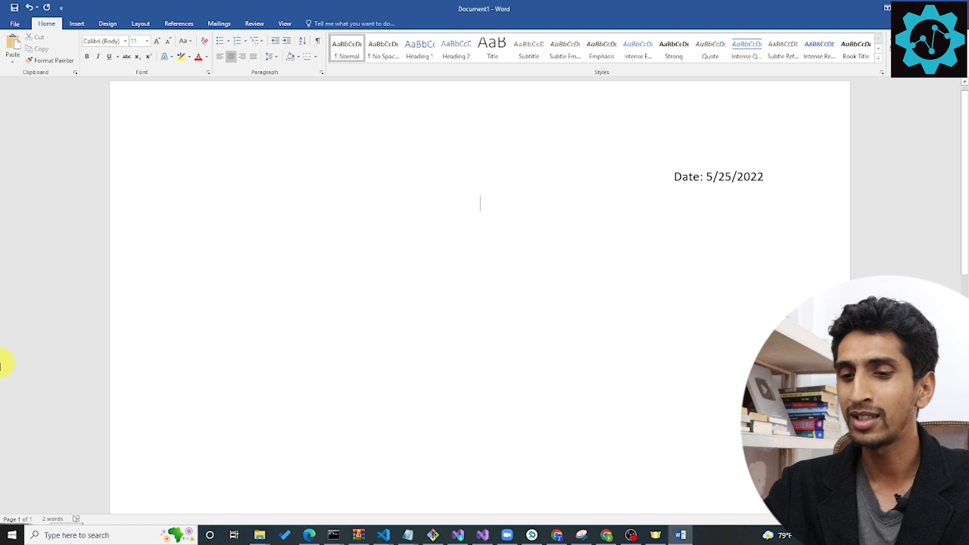
pyautogui.write('Subject')
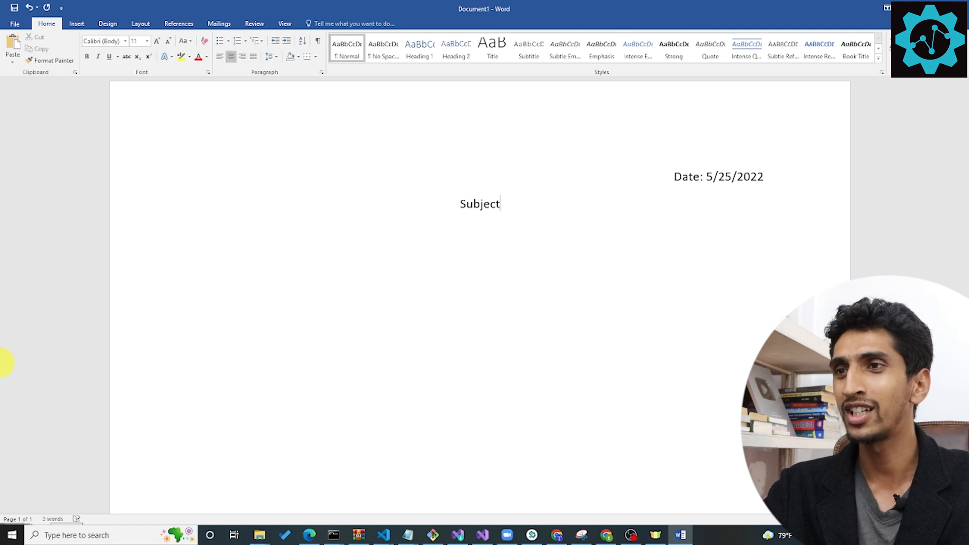
pyautogui.write(': Birthday Pa')
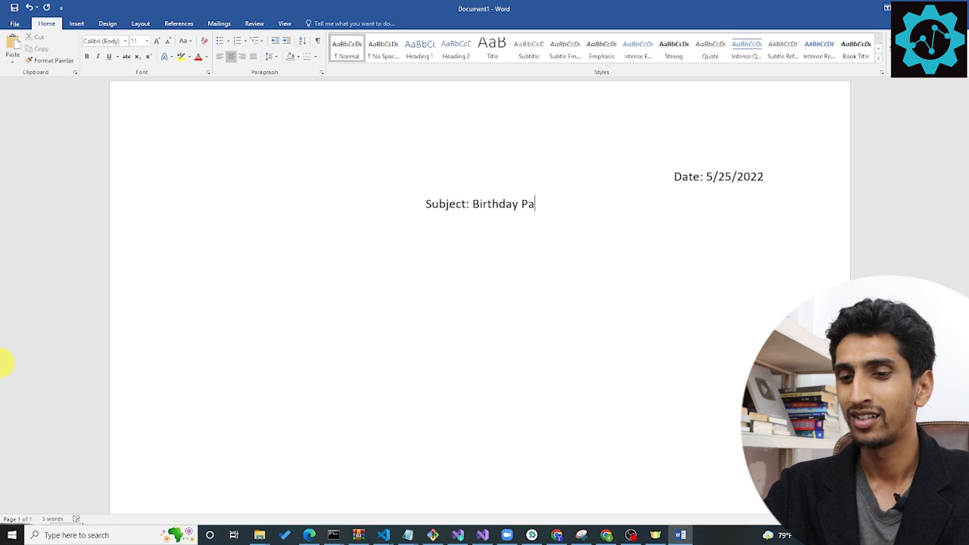
pyautogui.write('rty Invitation')
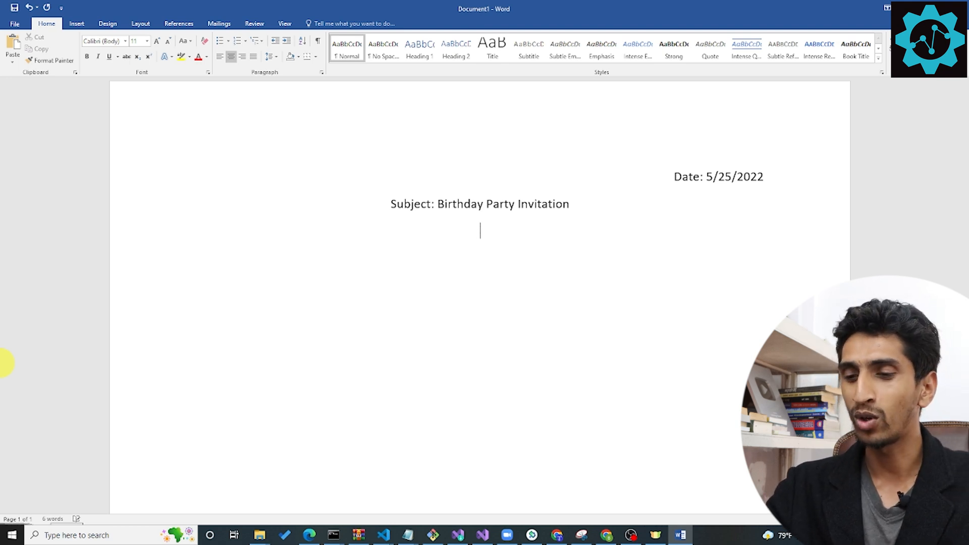
# Left-align the line below the subject and paste in the invitation text from the open Notepad note.
pyautogui.hotkey('ctrl', 'l')
pyautogui.write('Date: 5/25/2022')
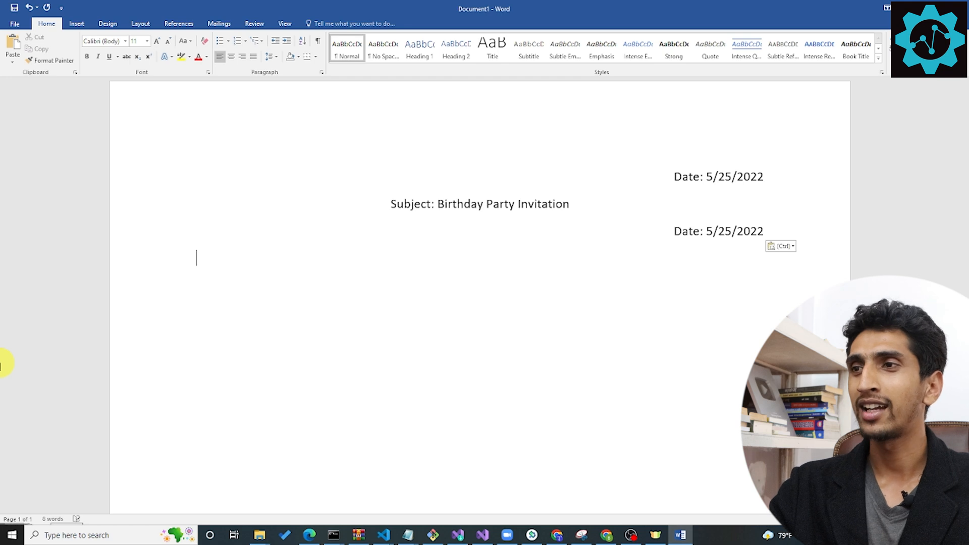
pyautogui.hotkey('ctrl', 'z')
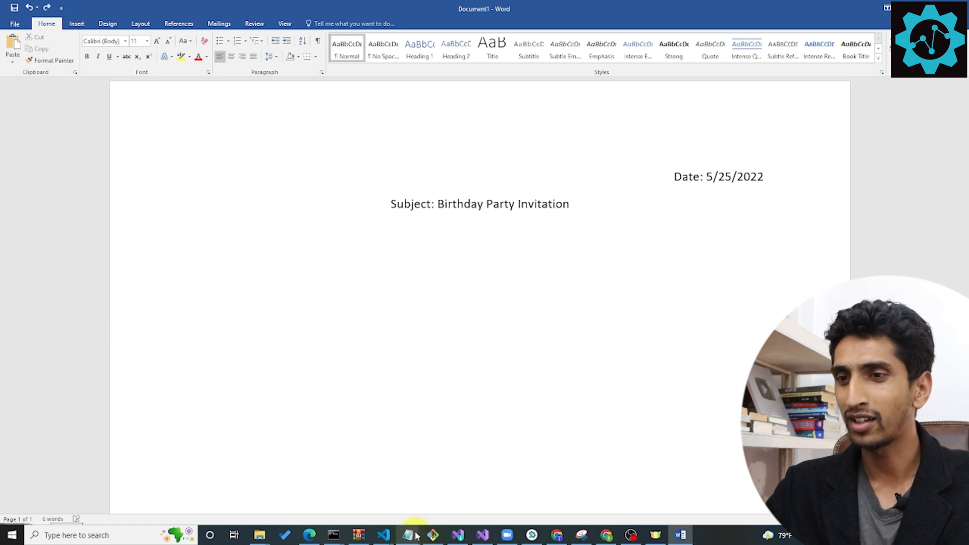
pyautogui.click(416, 535)
pyautogui.click(740, 497)
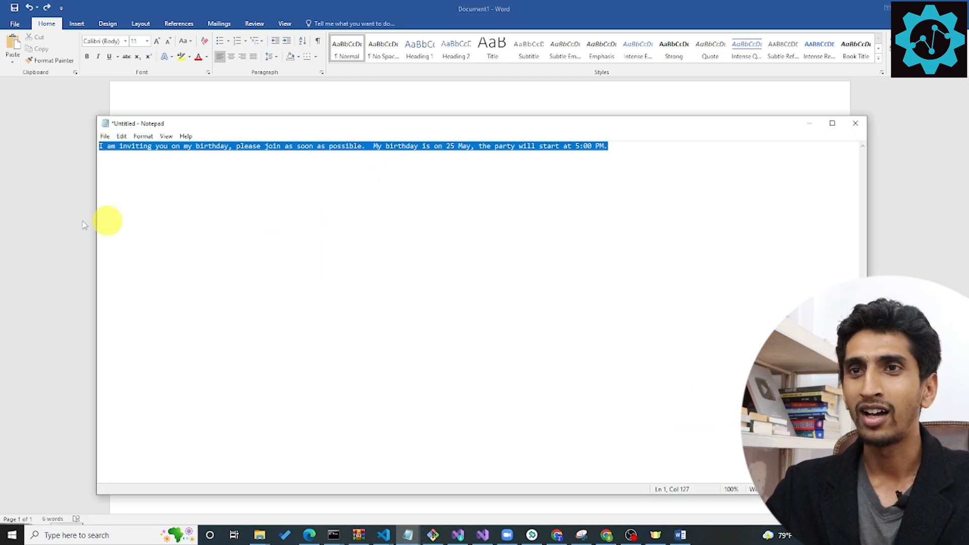
pyautogui.click(288, 222)
pyautogui.write('I am inviting you on my birthday, please join as soon as possible.  My birthday is on 25 May, the party will start at 5:00 PM.')
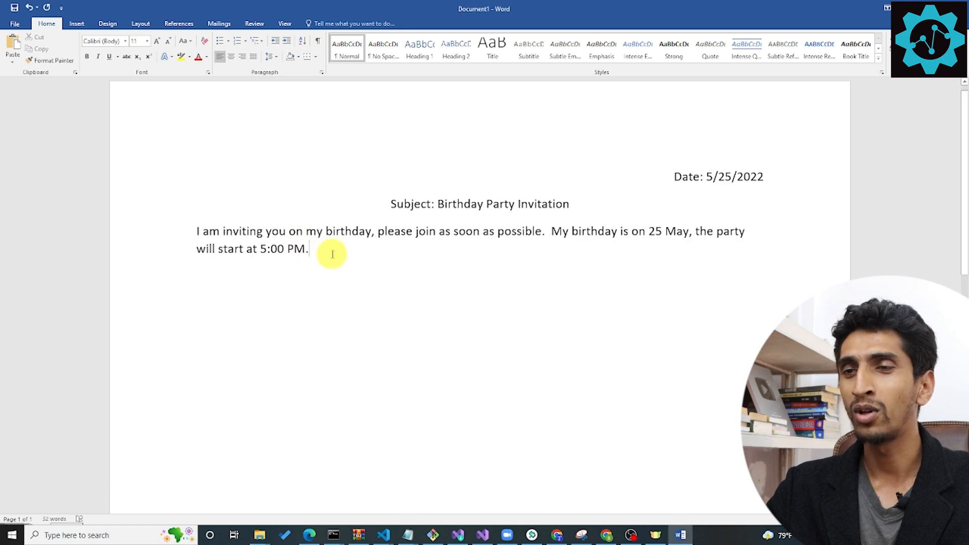
# Split the paragraph before "My birthday" with blank lines and generate placeholder text in the gap with =rand().
pyautogui.click(551, 231)
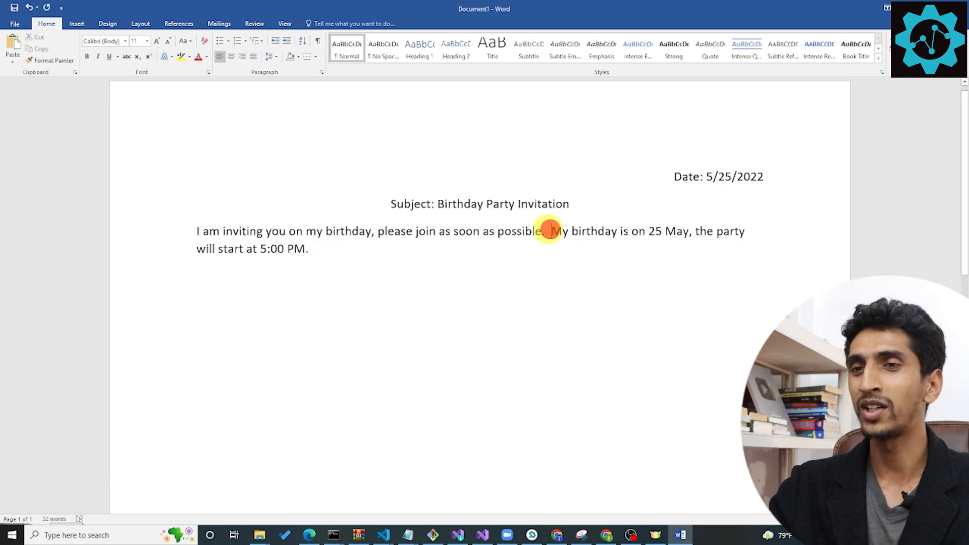
pyautogui.press('Return')
pyautogui.press('Return')
pyautogui.press('Return')
pyautogui.write('=')
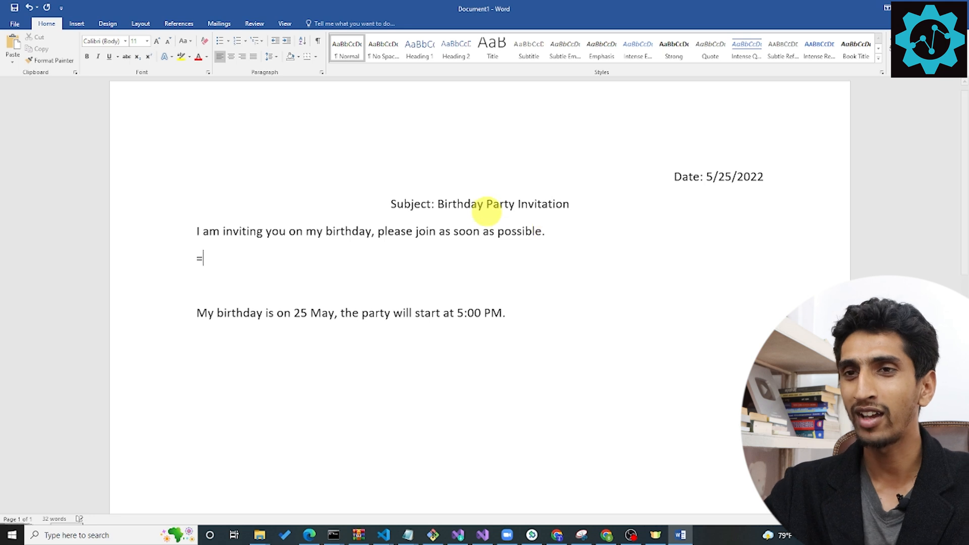
pyautogui.write('rand()')
pyautogui.press('Return')
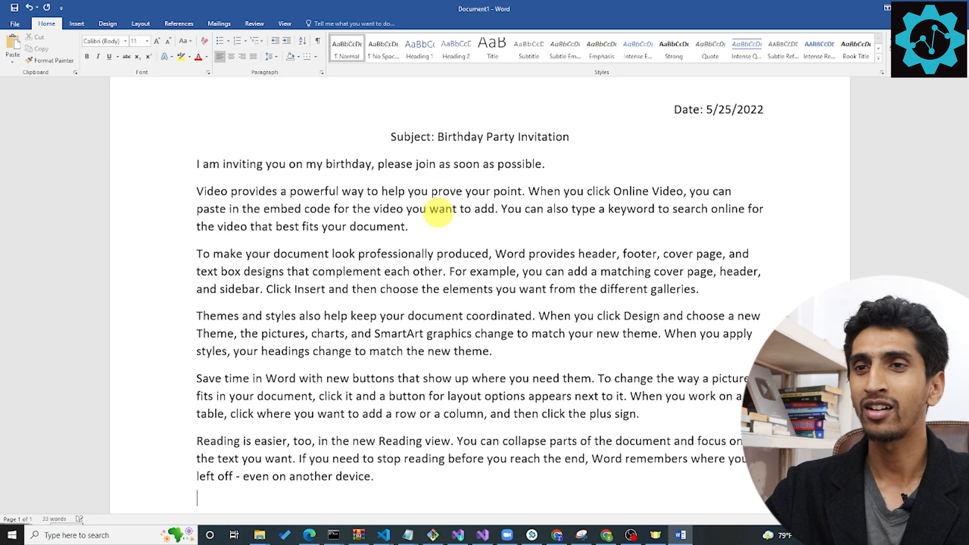
# Keep only the first placeholder paragraph, join it to the opening invitation sentence, and reduce the blank lines before "My birthday".
pyautogui.moveTo(400, 409); pyautogui.dragTo(197, 188)
pyautogui.press('Delete')
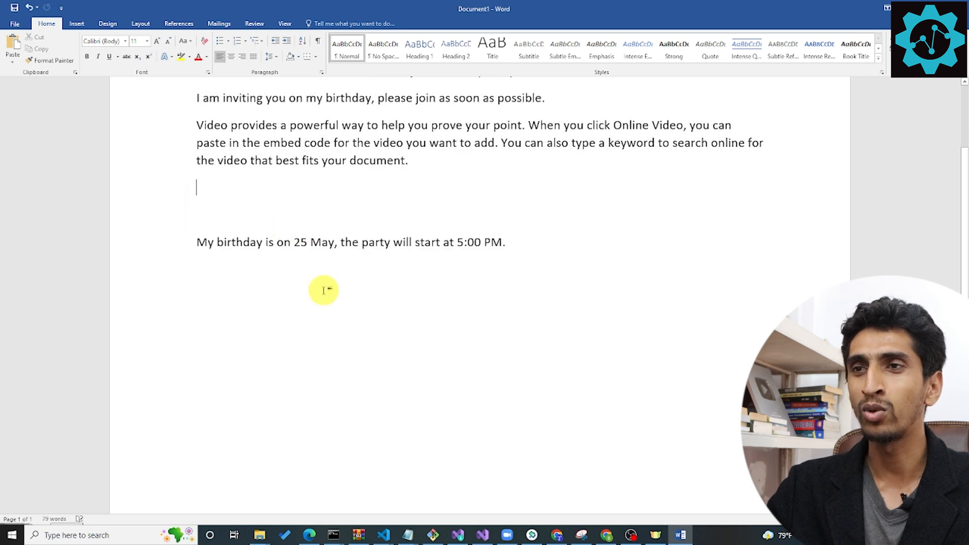
pyautogui.scroll(3, 324, 288)
pyautogui.click(196, 270)
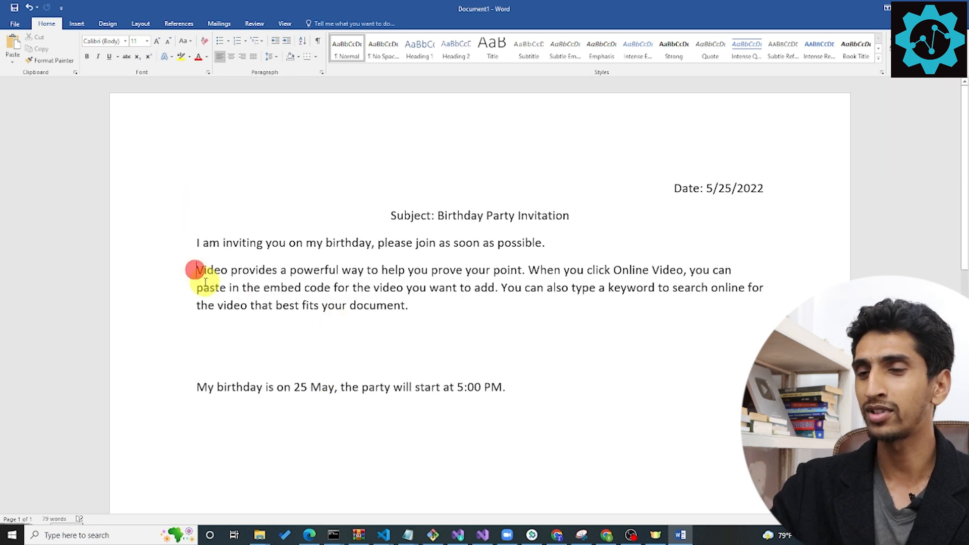
pyautogui.press('BackSpace')
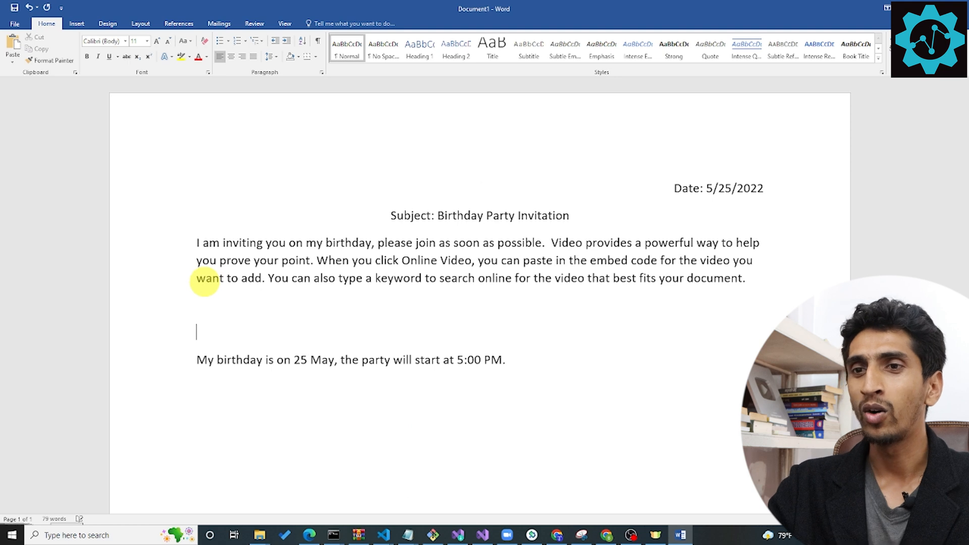
pyautogui.press('BackSpace')
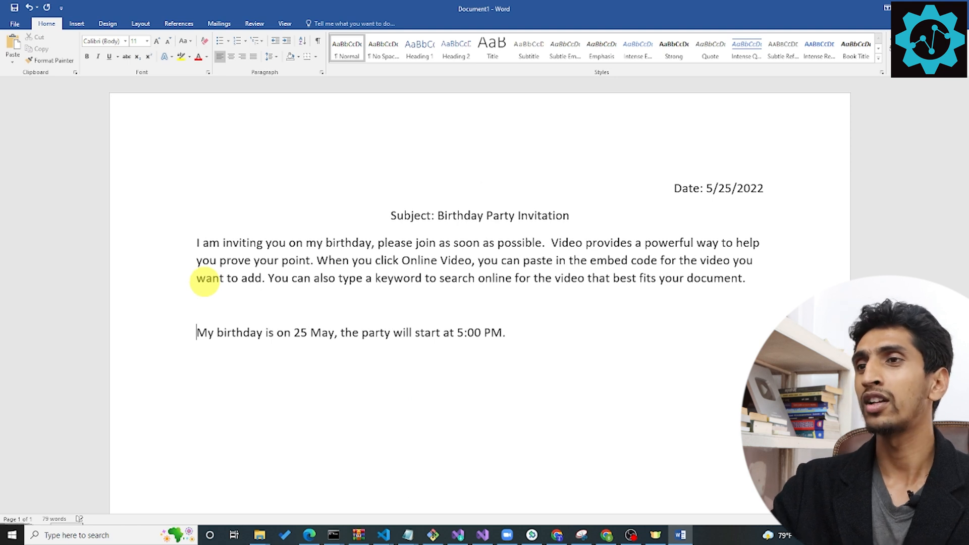
# Close the letter with "Thank You" after a blank line and the sender's full name beneath it.
pyautogui.click(522, 335)
pyautogui.press('Return')
pyautogui.press('Return')
pyautogui.write('Tha')
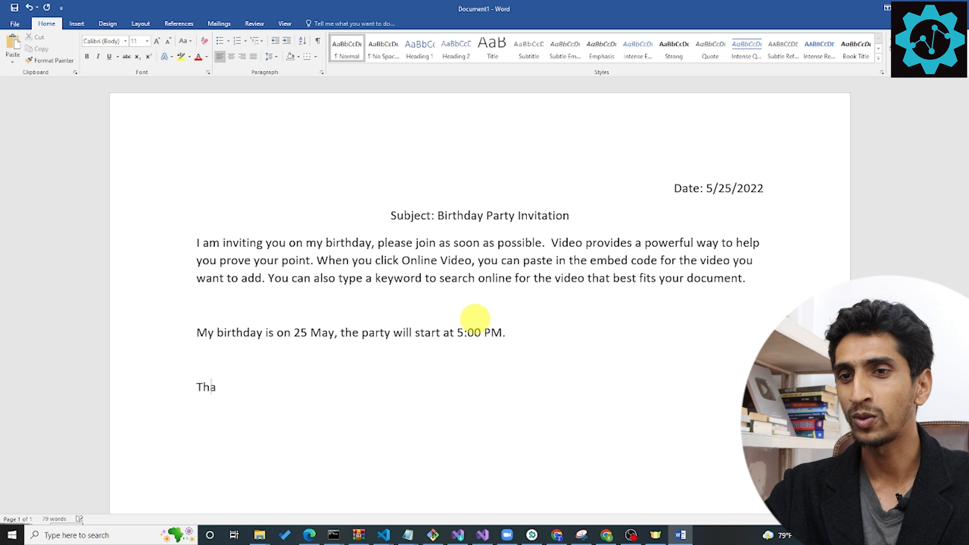
pyautogui.write('nk You')
pyautogui.press('Return')
pyautogui.press('Return')
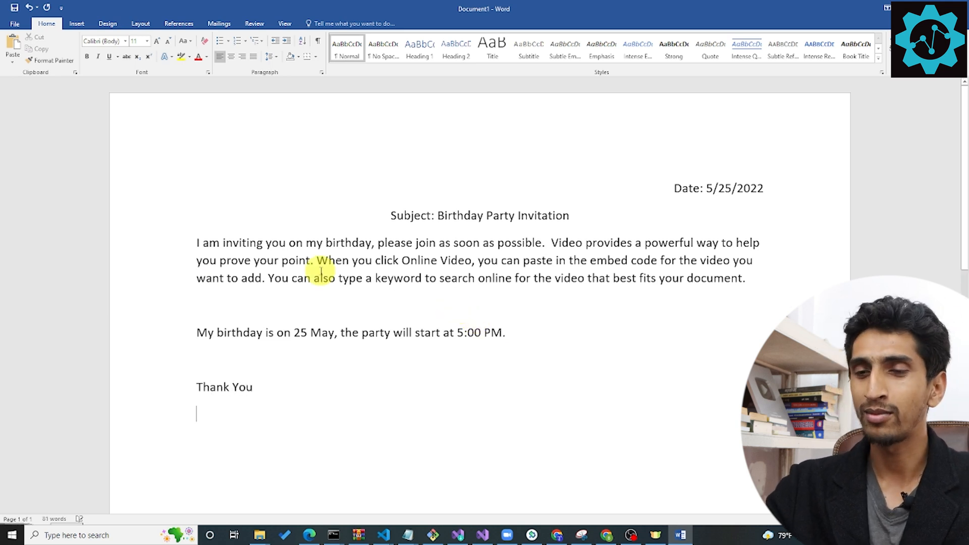
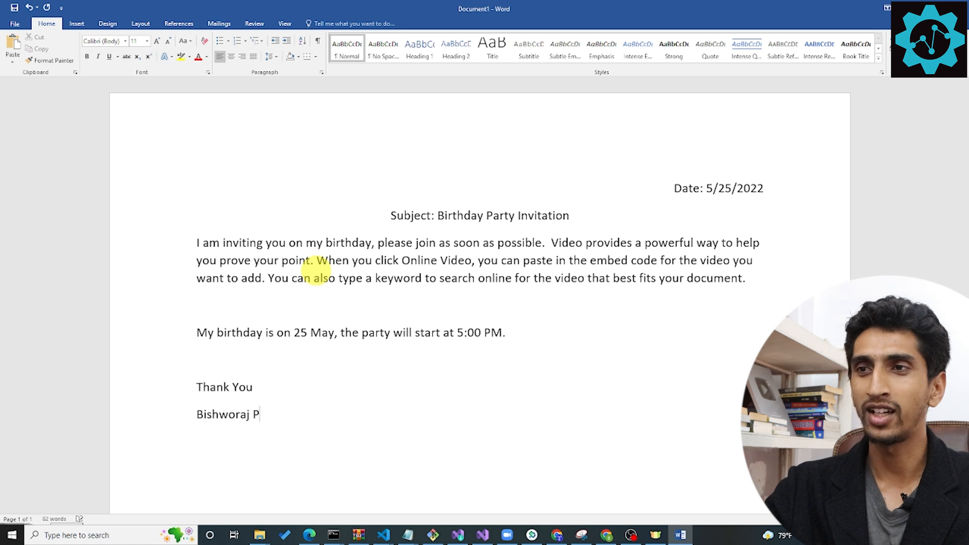
# Insert a greeting line below the subject with "Dear", the recipient's full name and a comma.
pyautogui.click(587, 210)
pyautogui.press('Return')
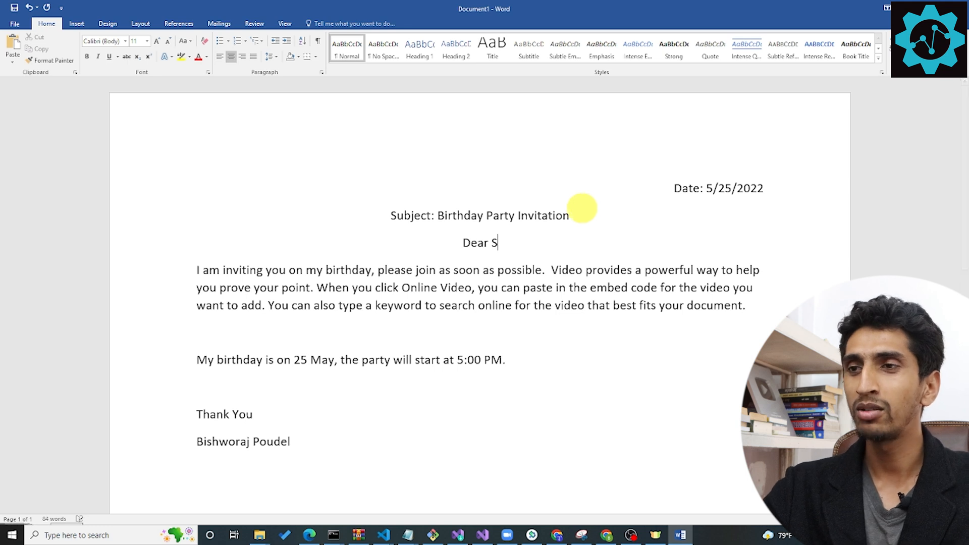
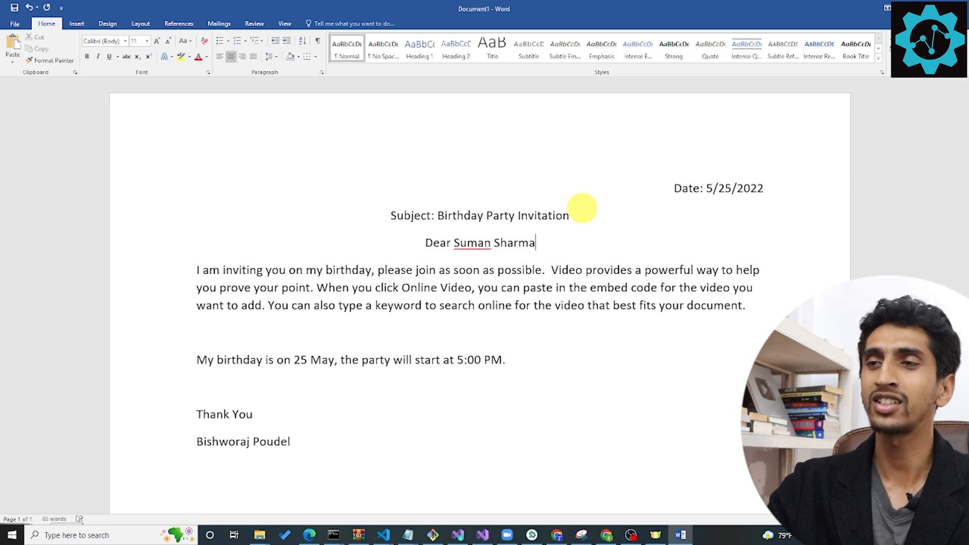
pyautogui.write(',')
# Left-align the greeting line.
pyautogui.moveTo(535, 244); pyautogui.dragTo(378, 223)
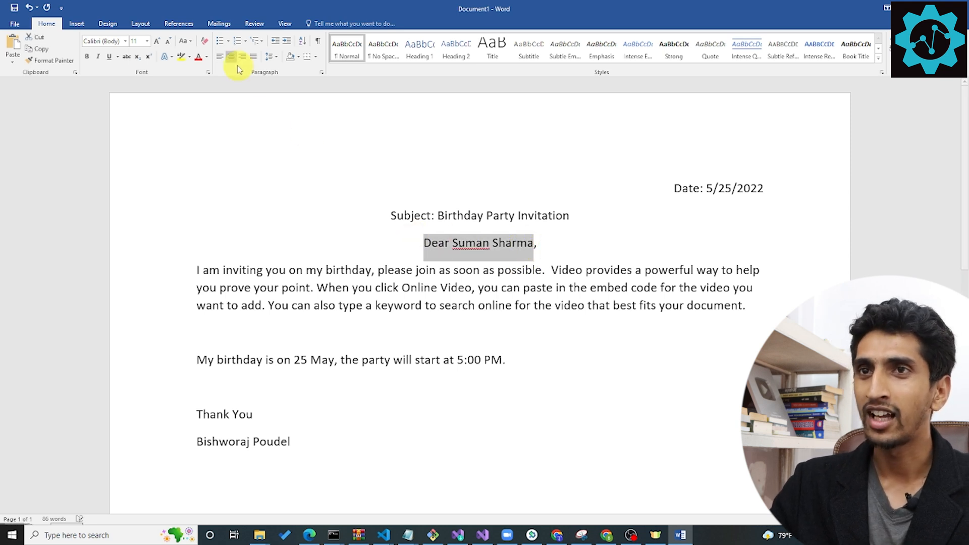
pyautogui.click(220, 56)
pyautogui.click(324, 243)
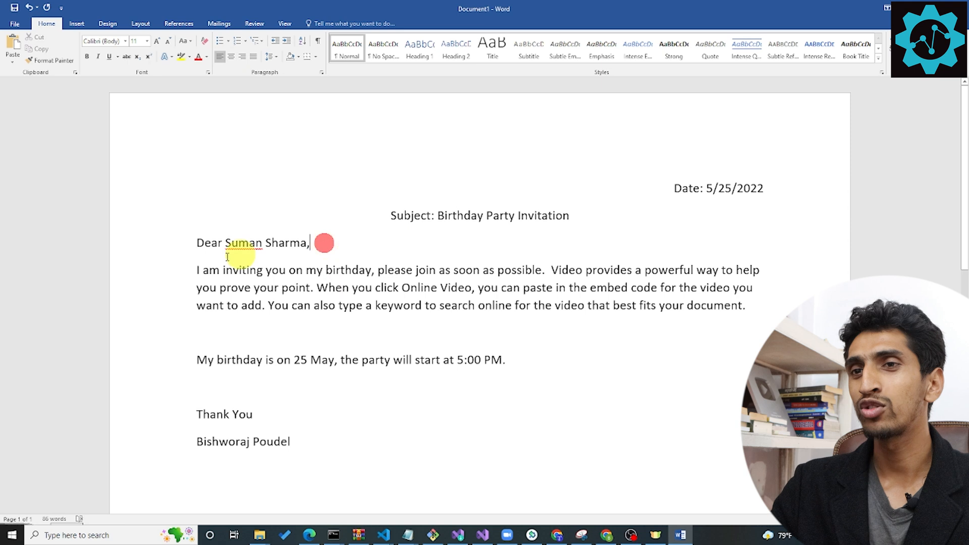
pyautogui.moveTo(226, 244); pyautogui.dragTo(310, 246)
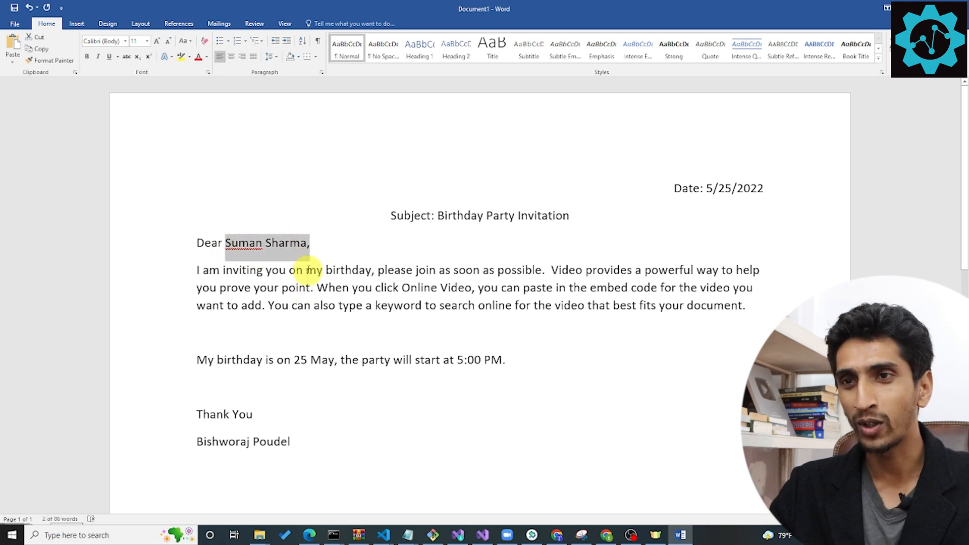
pyautogui.click(306, 250)
pyautogui.moveTo(202, 133); pyautogui.dragTo(366, 428)
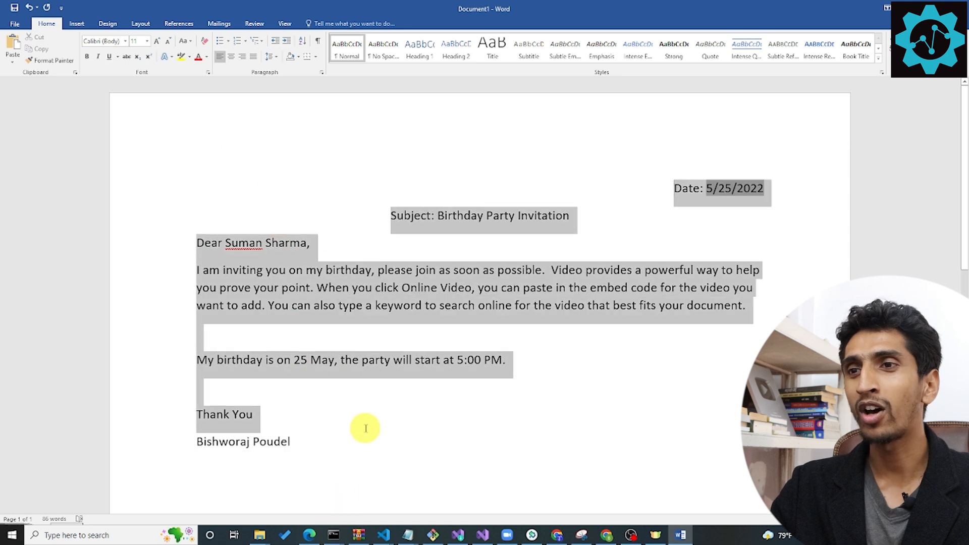
pyautogui.click(365, 427)
pyautogui.moveTo(308, 447); pyautogui.dragTo(171, 182)
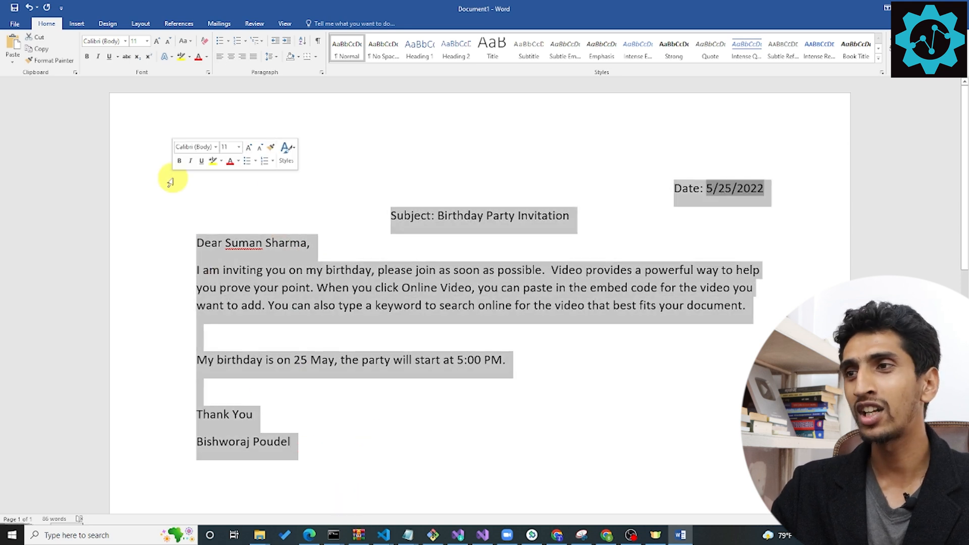
pyautogui.click(298, 257)
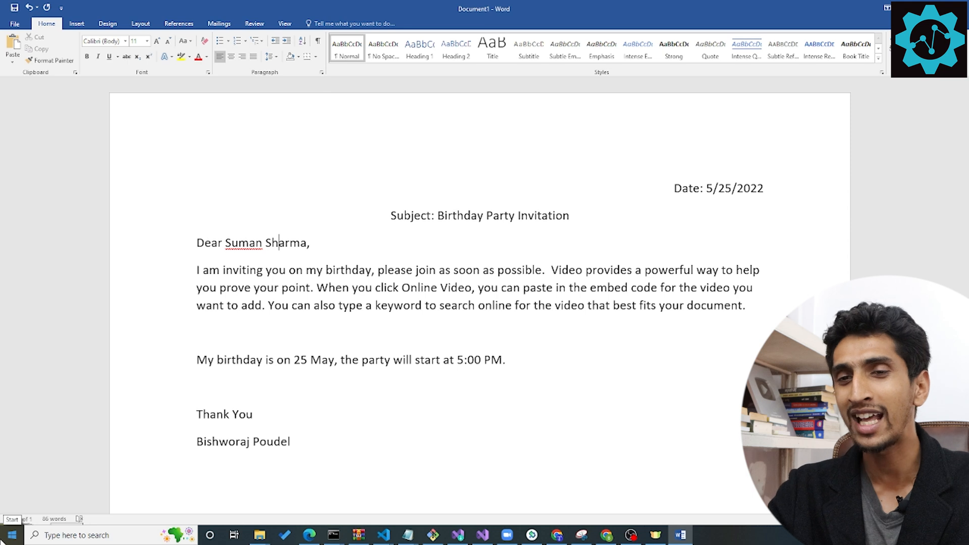
# Launch Excel, create a blank workbook and maximize its window.
pyautogui.press('super+r')
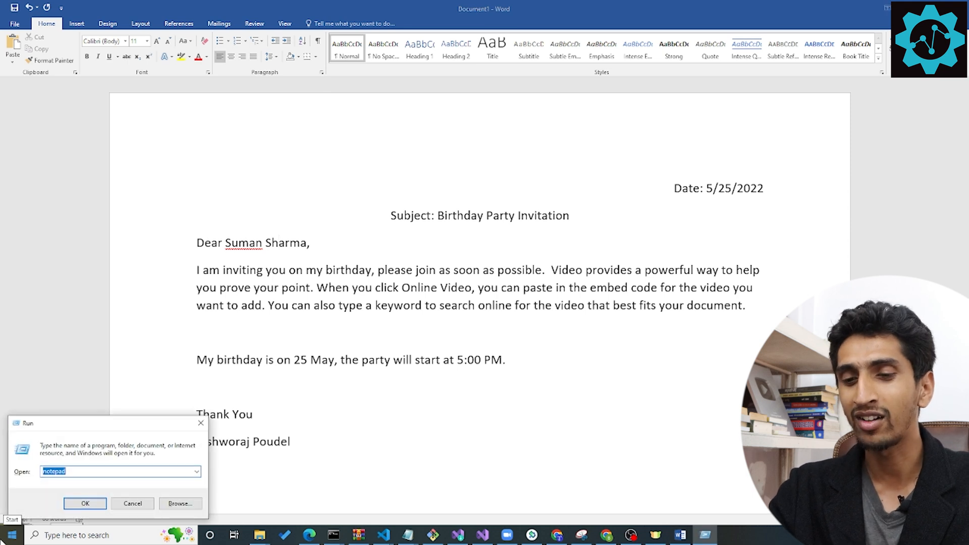
pyautogui.click(2, 540)
pyautogui.write('ex')
pyautogui.press('Down')
pyautogui.press('Return')
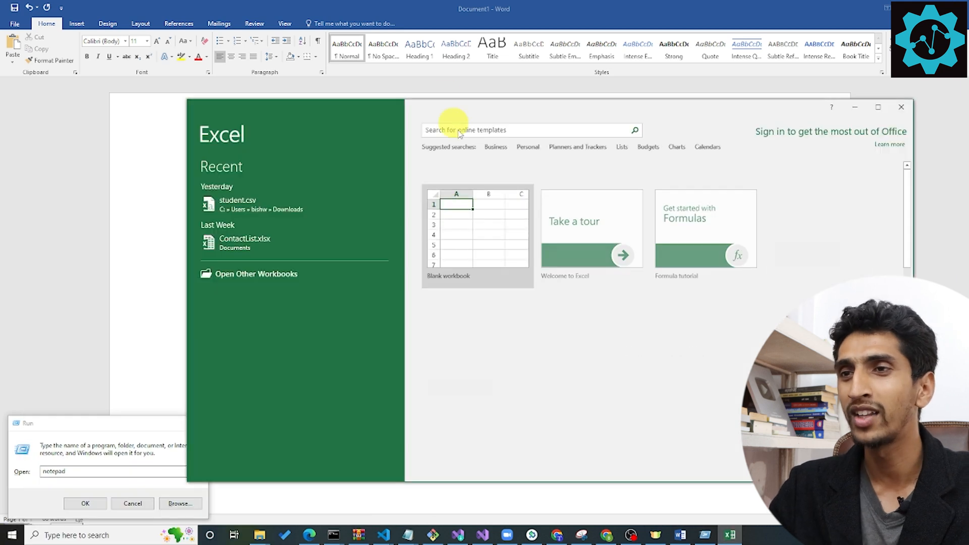
pyautogui.click(504, 218)
pyautogui.click(878, 106)
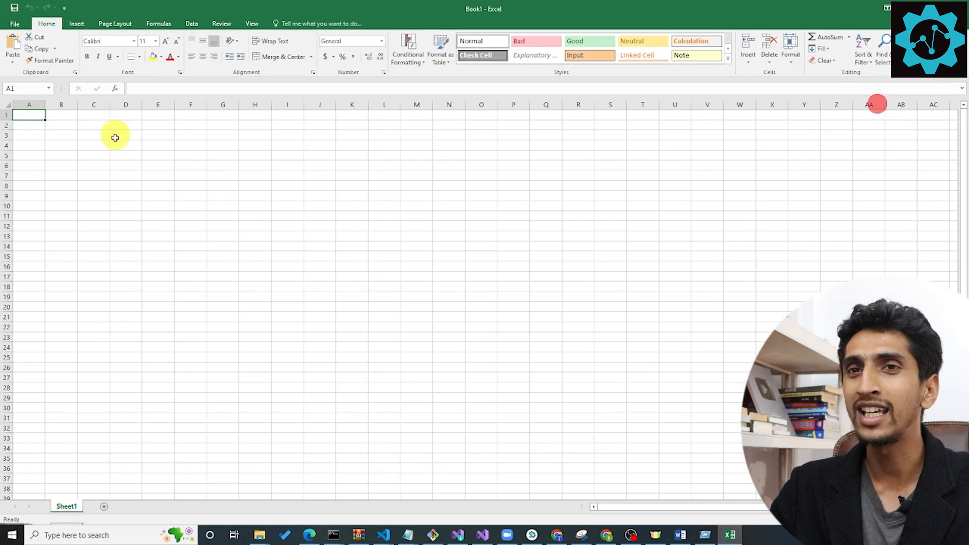
# Enter the column headers "First Name" in A1 and "LastName" in B1.
pyautogui.scroll(1, 123, 170)
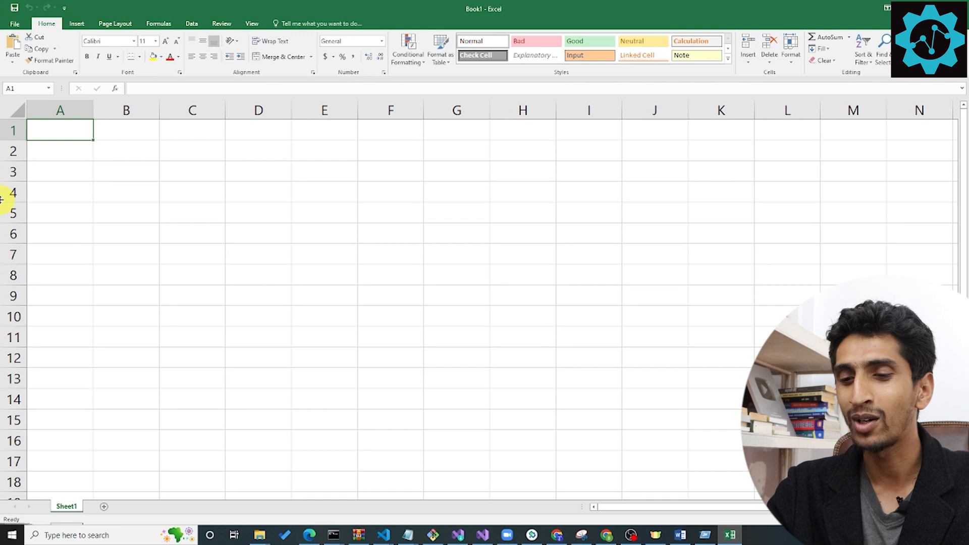
pyautogui.press('BackSpace')
pyautogui.write('First Name')
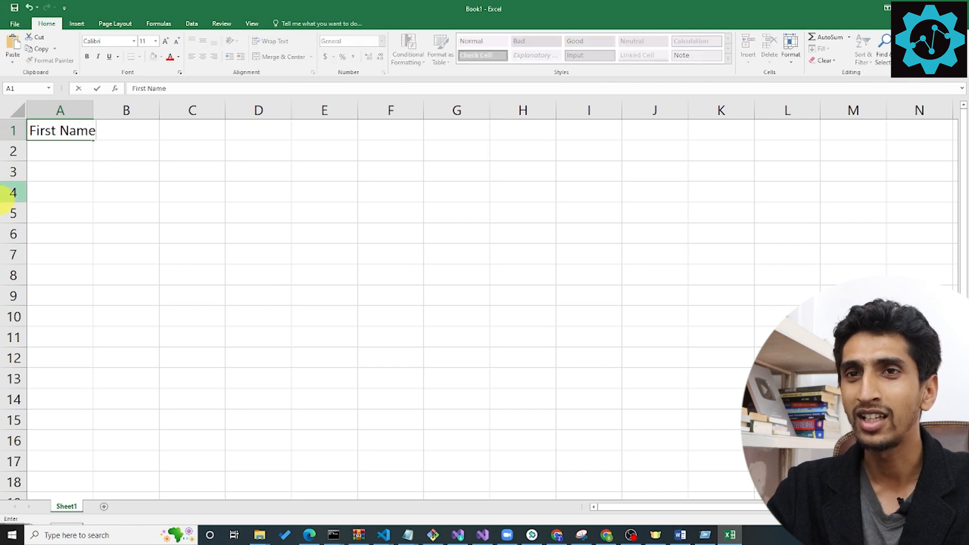
pyautogui.press('Tab')
pyautogui.write('LastName')
pyautogui.press('Tab')
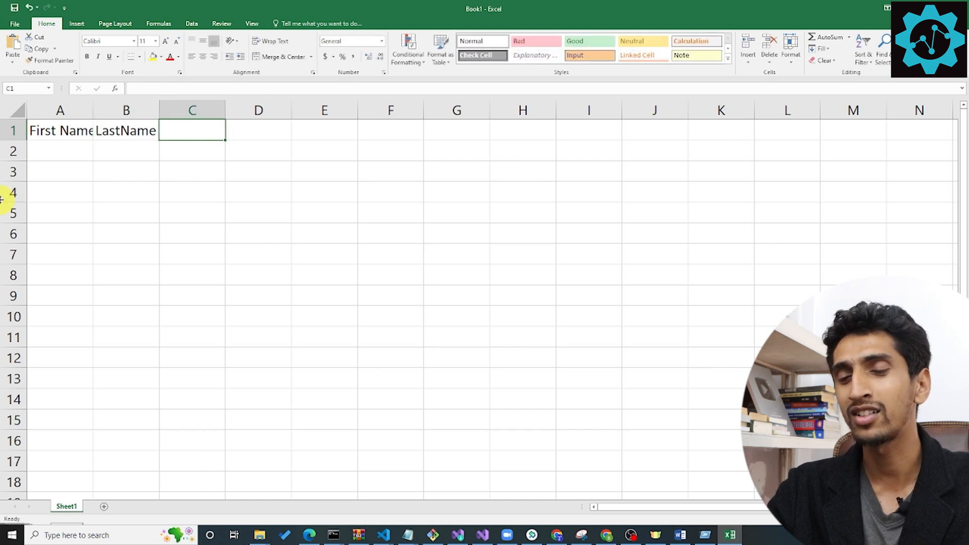
# Enter the header "Email" in C1 and autofit the widths of columns A and B to their headers.
pyautogui.write('Email')
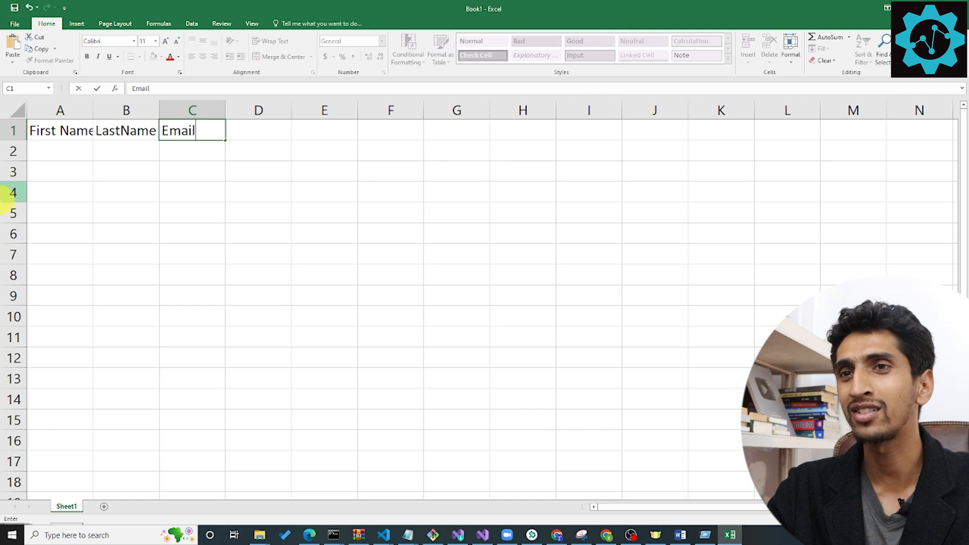
pyautogui.press('Return')
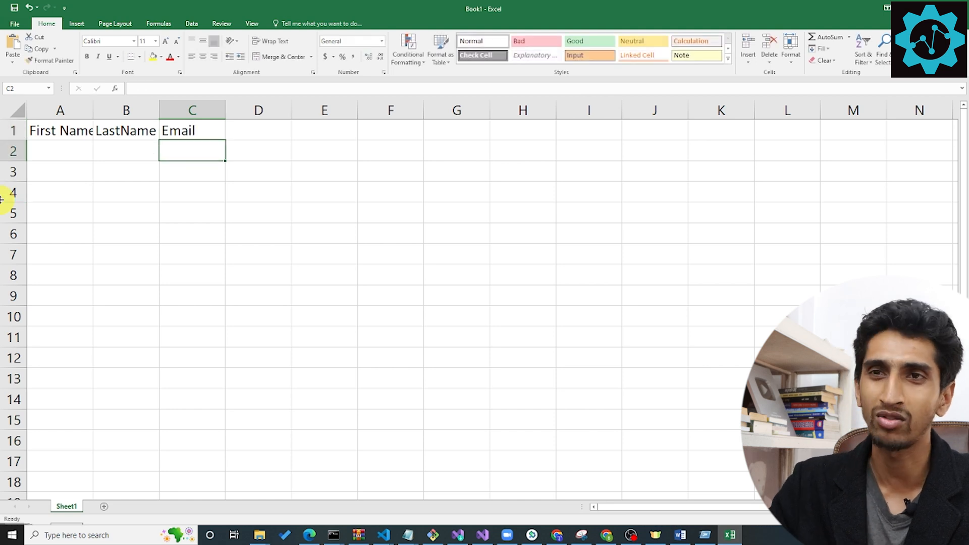
pyautogui.doubleClick(93, 110)
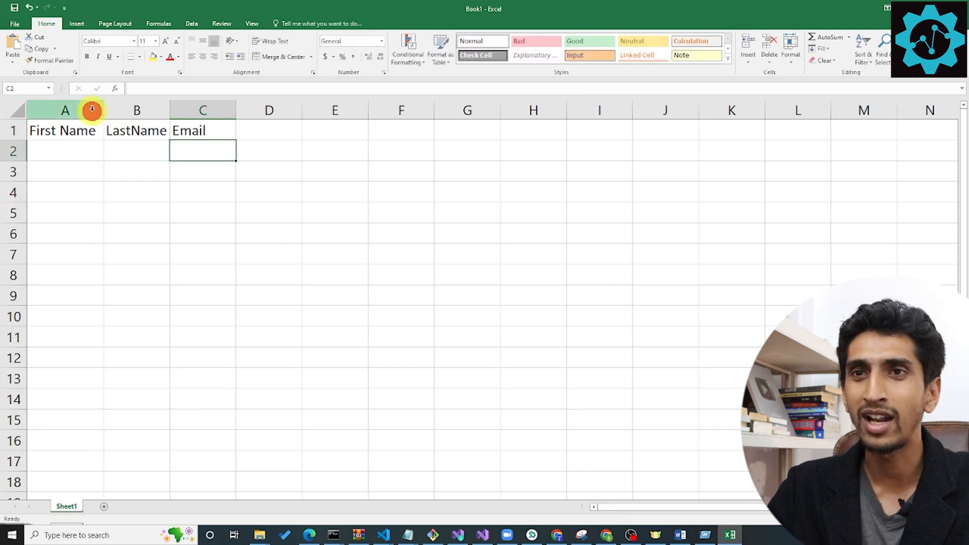
pyautogui.doubleClick(170, 110)
pyautogui.click(220, 148)
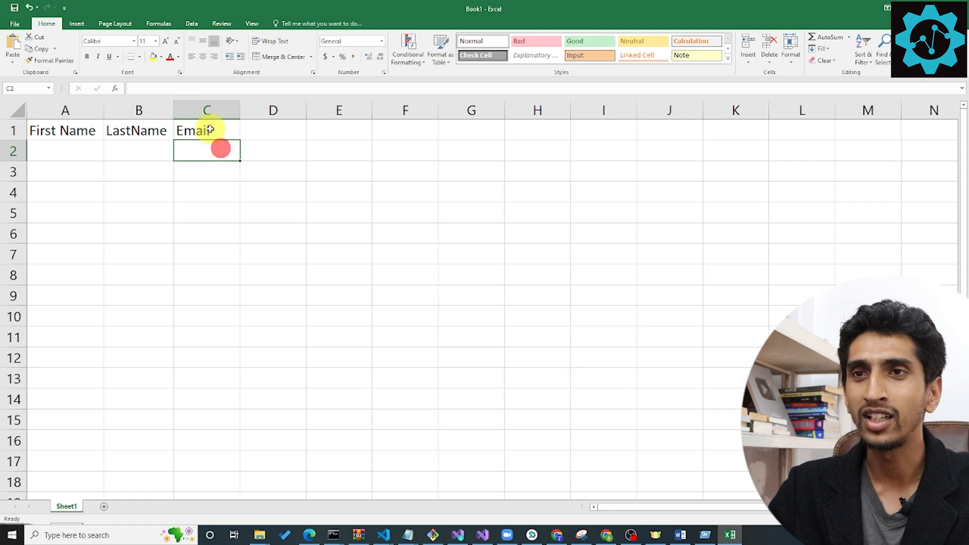
pyautogui.click(209, 129)
# Enter the first guest's first name, last name and email address in row 2 and autofit column C's width.
pyautogui.click(78, 147)
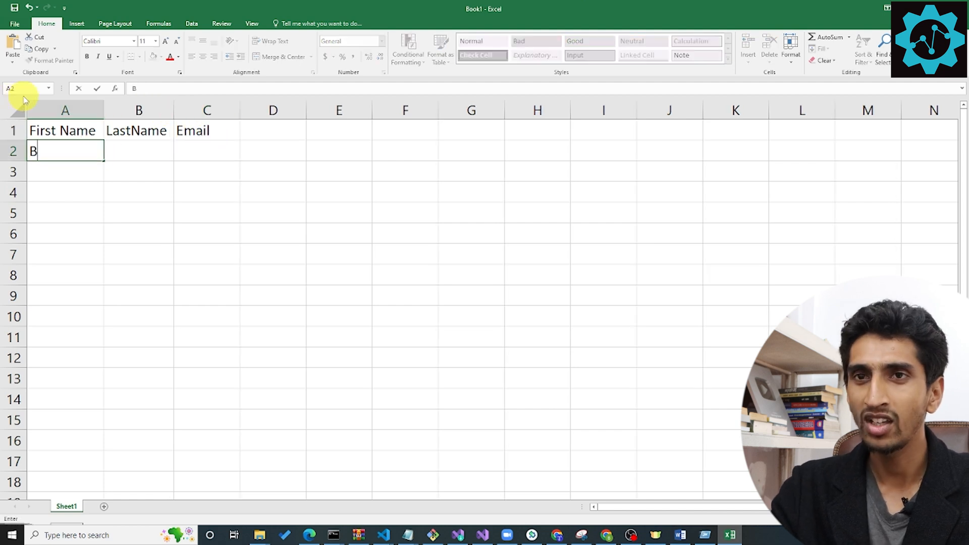
pyautogui.press('Tab')
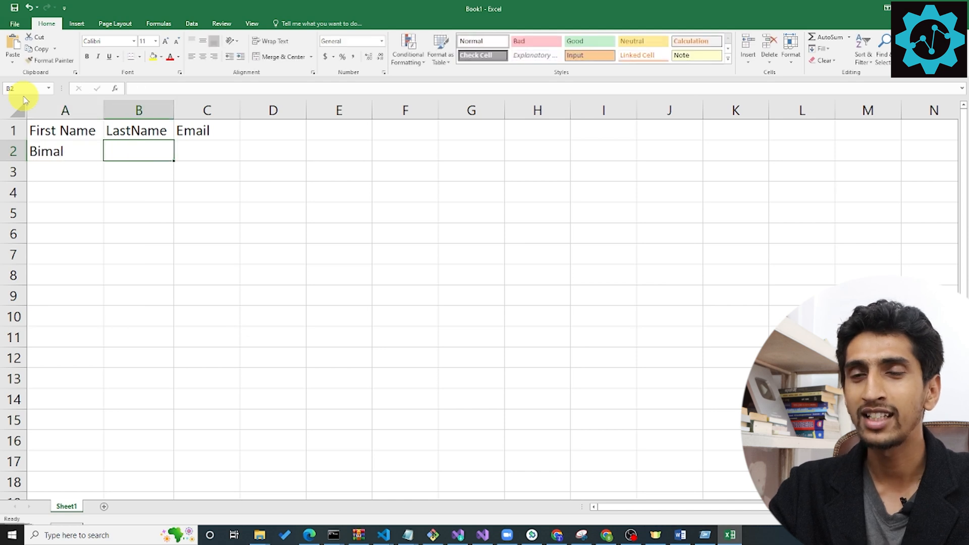
pyautogui.press('Tab')
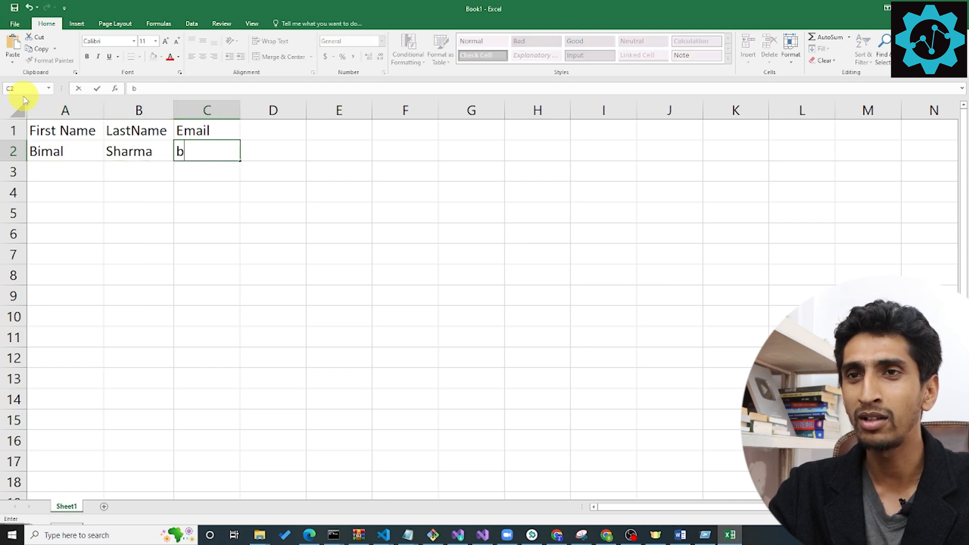
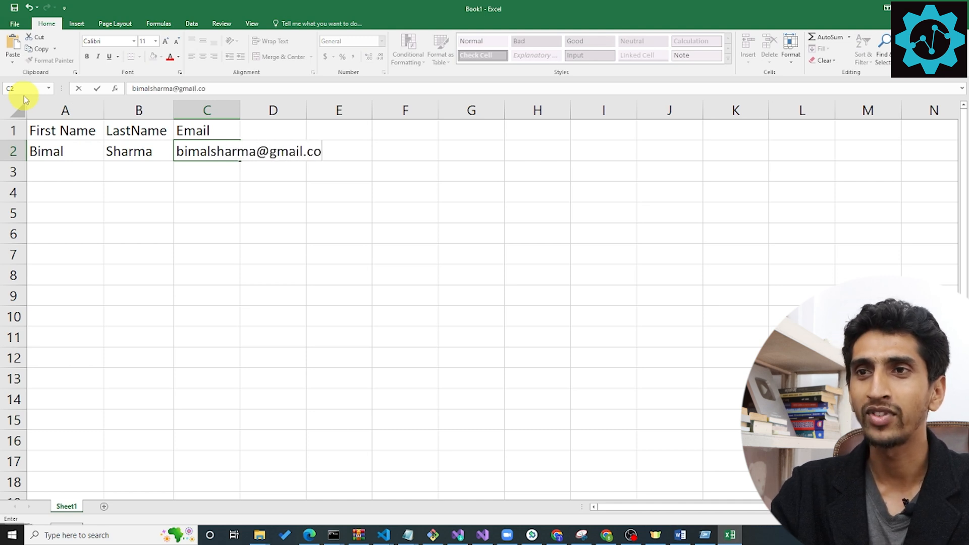
pyautogui.press('Return')
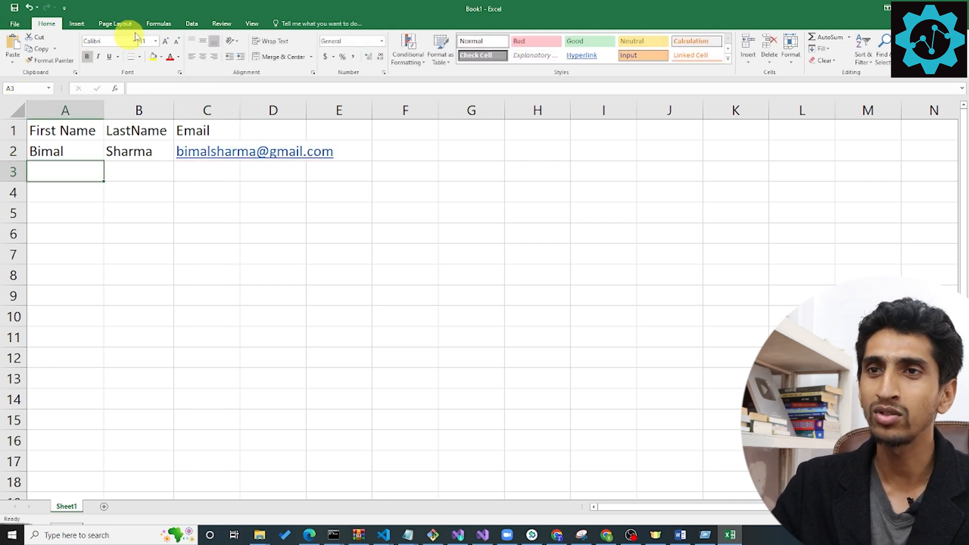
pyautogui.doubleClick(240, 106)
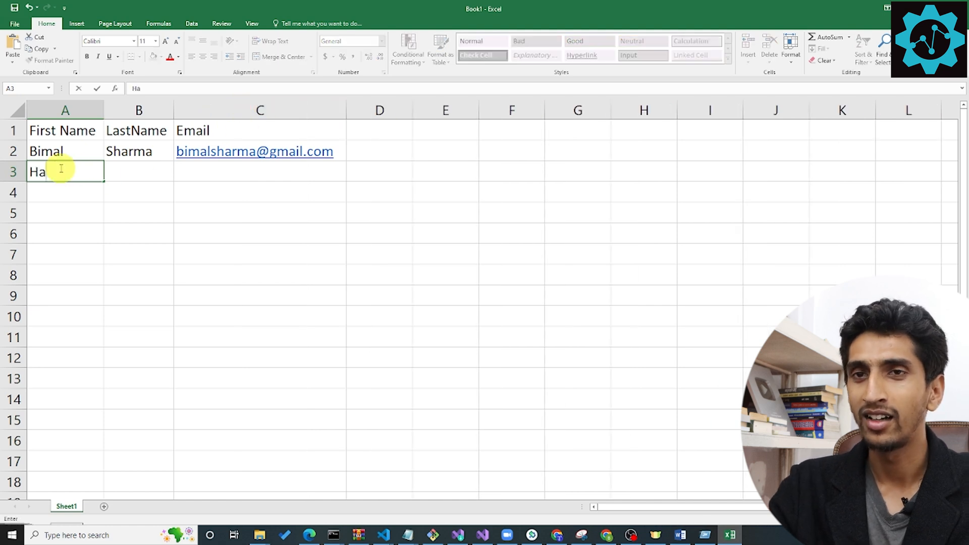
# Enter the second guest's first name, last name and email address in row 3.
pyautogui.press('Tab')
pyautogui.press('Tab')
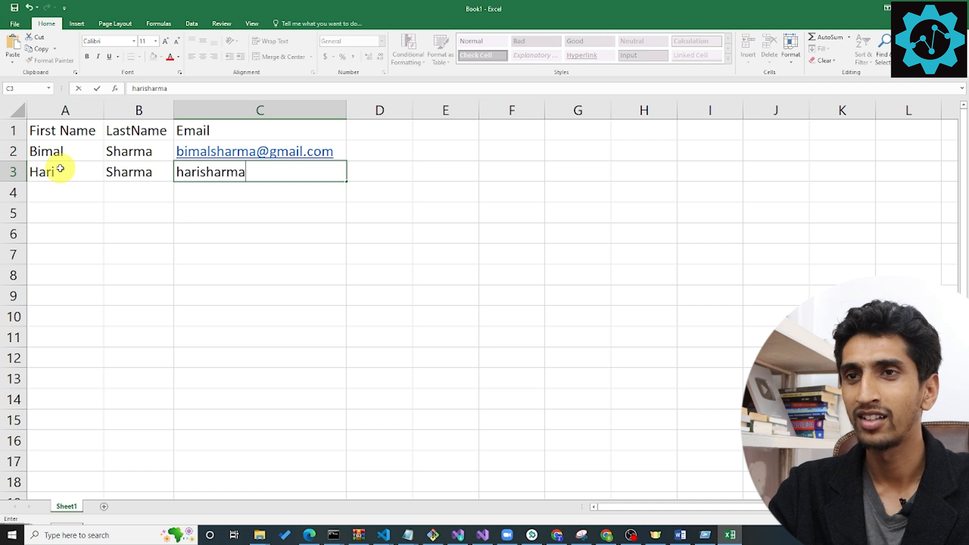
pyautogui.press('Return')
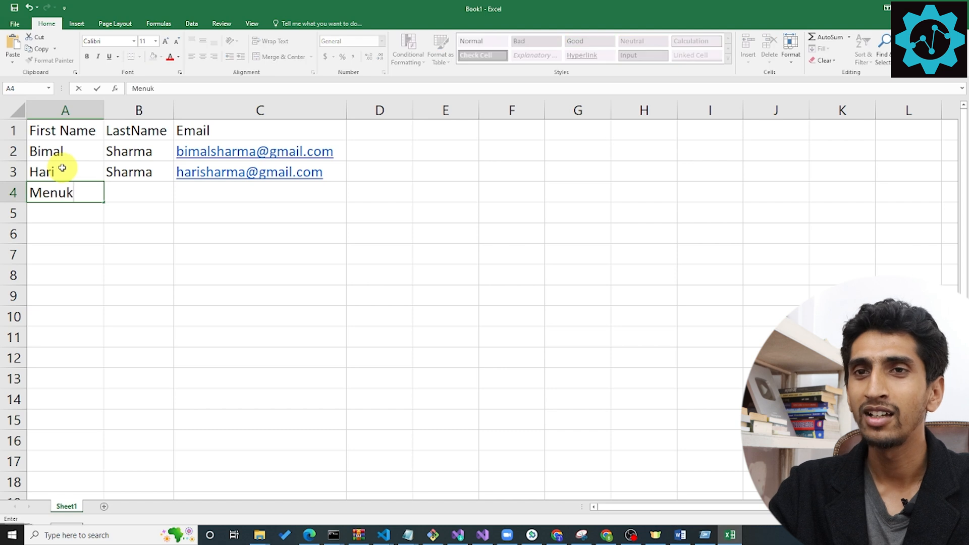
# Enter the third guest's first name, last name and email address in row 4.
pyautogui.press('Tab')
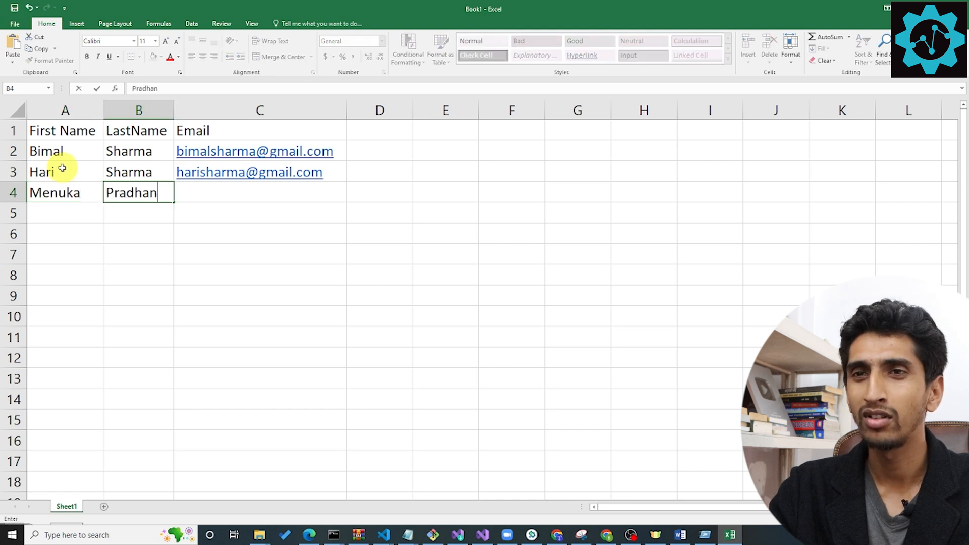
pyautogui.press('Tab')
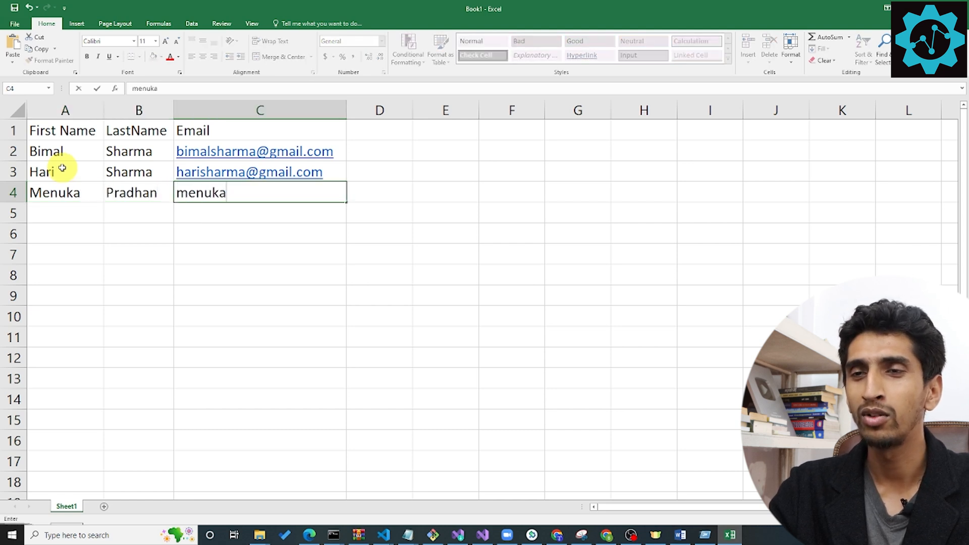
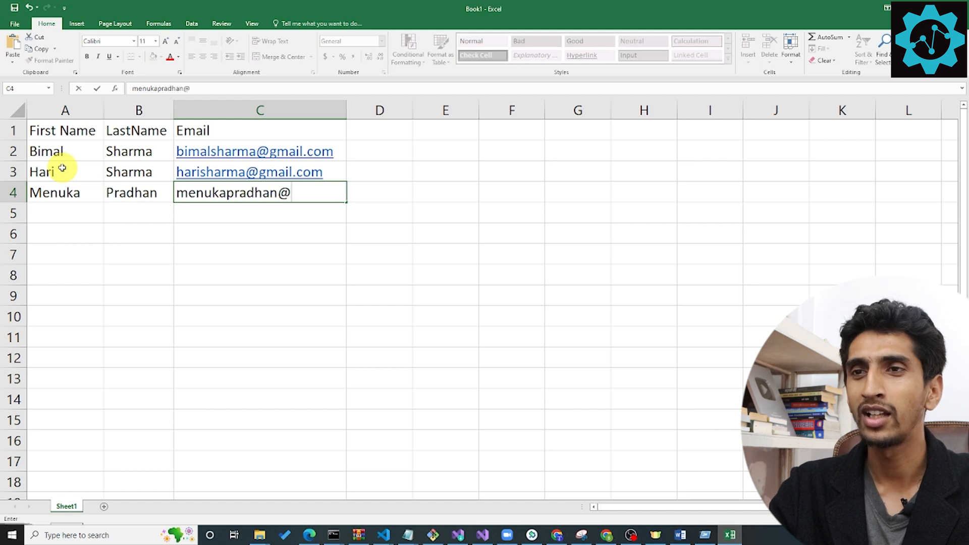
pyautogui.press('Return')
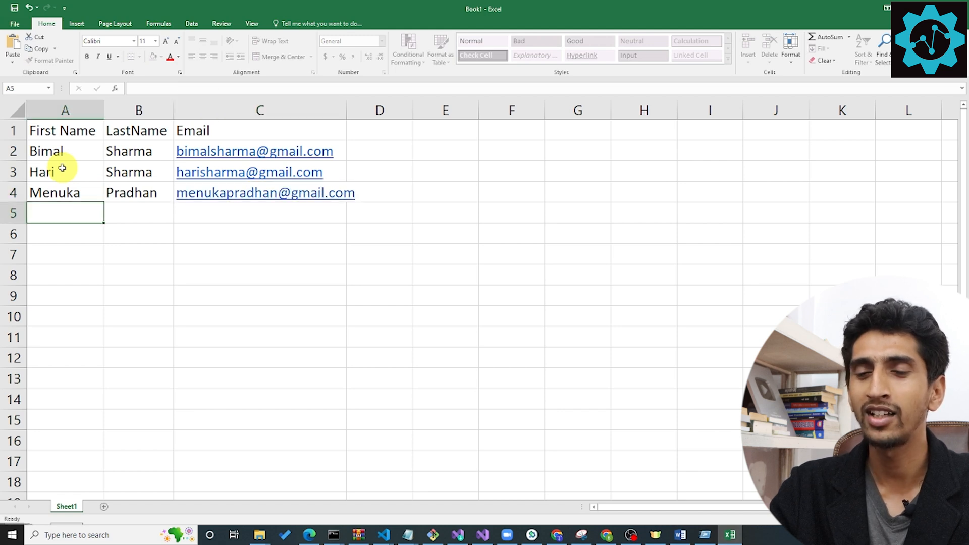
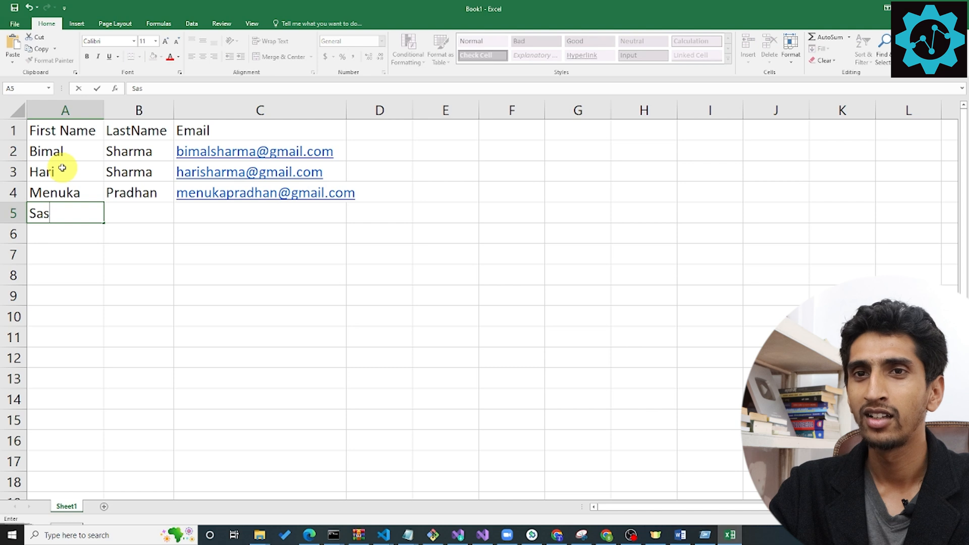
# Enter the fourth guest's first name, last name and email address in row 5.
pyautogui.press('Tab')
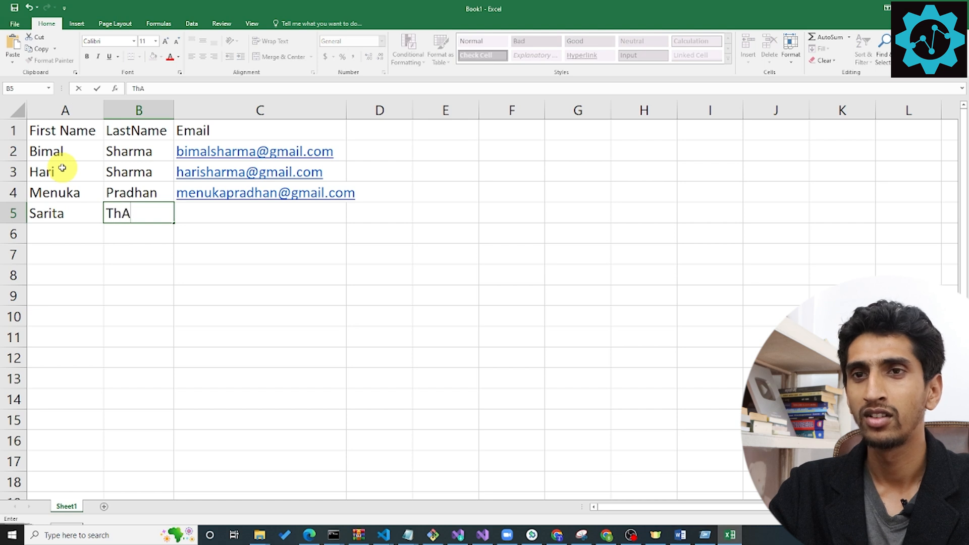
pyautogui.press('Tab')
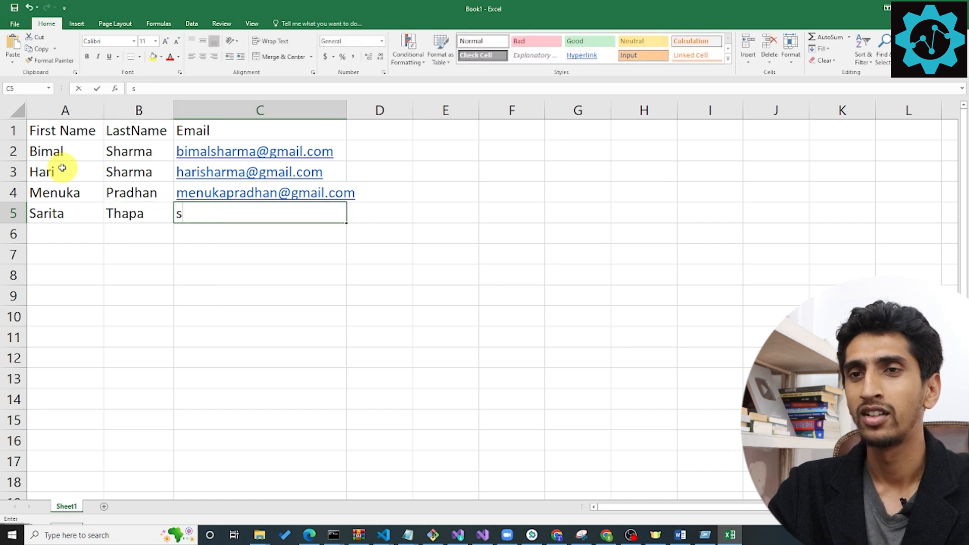
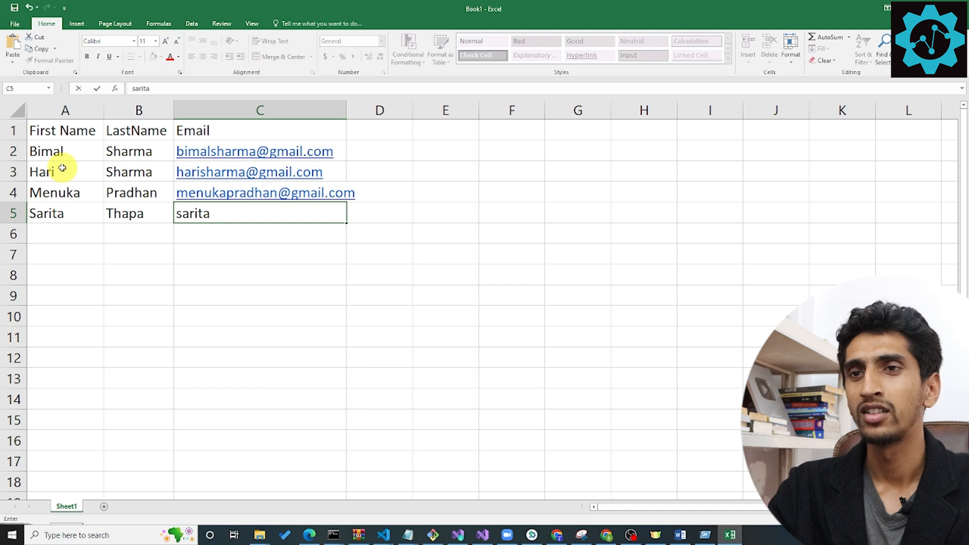
pyautogui.press('Return')
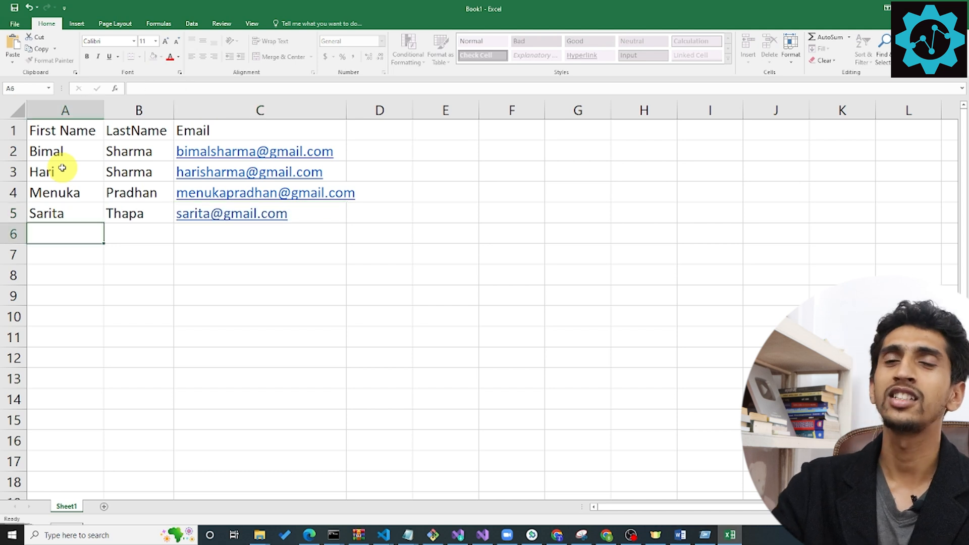
pyautogui.moveTo(63, 132); pyautogui.dragTo(294, 132)
pyautogui.moveTo(389, 136); pyautogui.dragTo(398, 245)
pyautogui.click(398, 244)
# Save the guest list as an Excel Workbook (*.xlsx) in the Documents folder under a new file name.
pyautogui.hotkey('ctrl', 's')
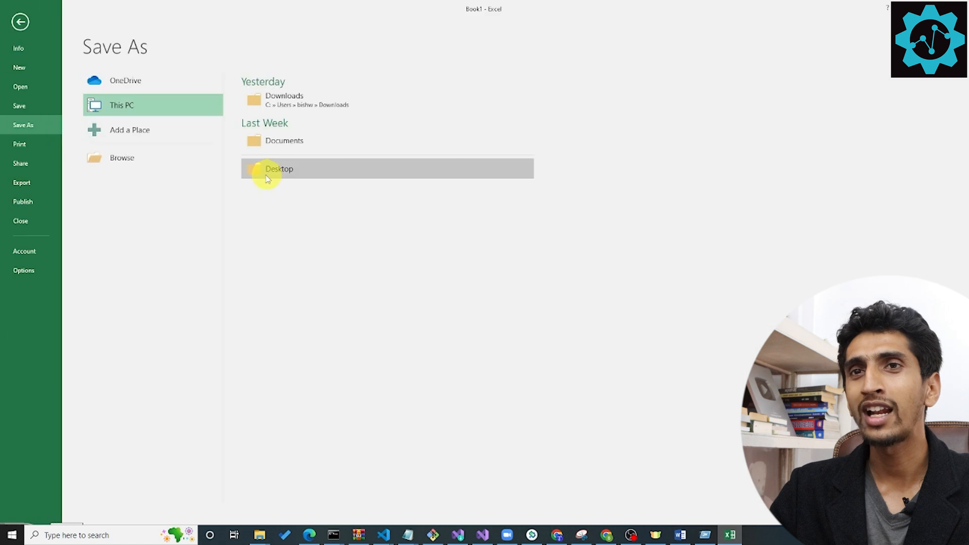
pyautogui.click(15, 20)
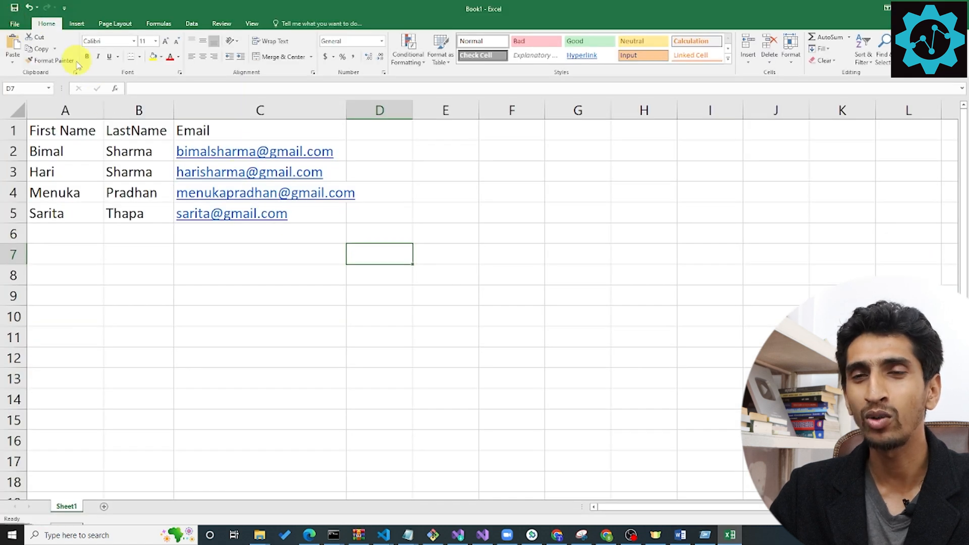
pyautogui.hotkey('ctrl', 's')
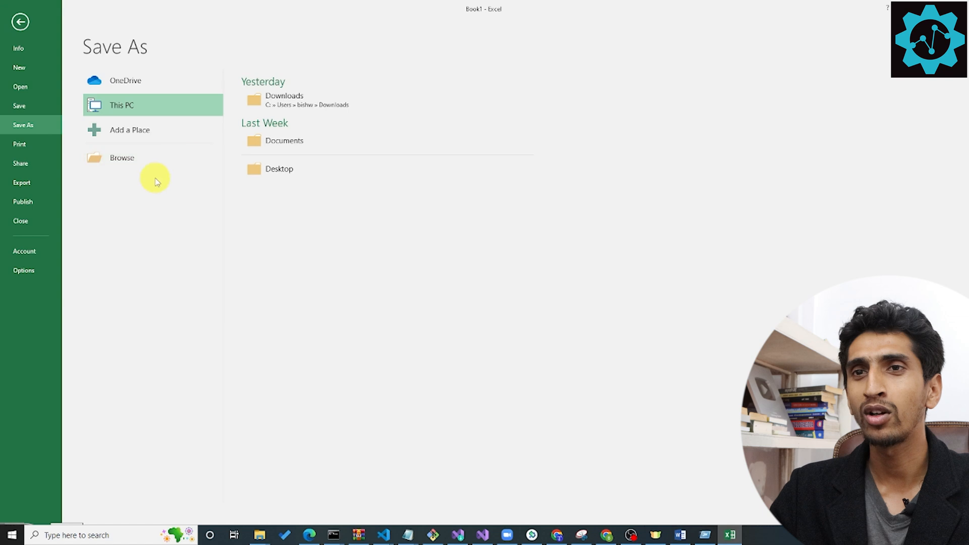
pyautogui.click(147, 157)
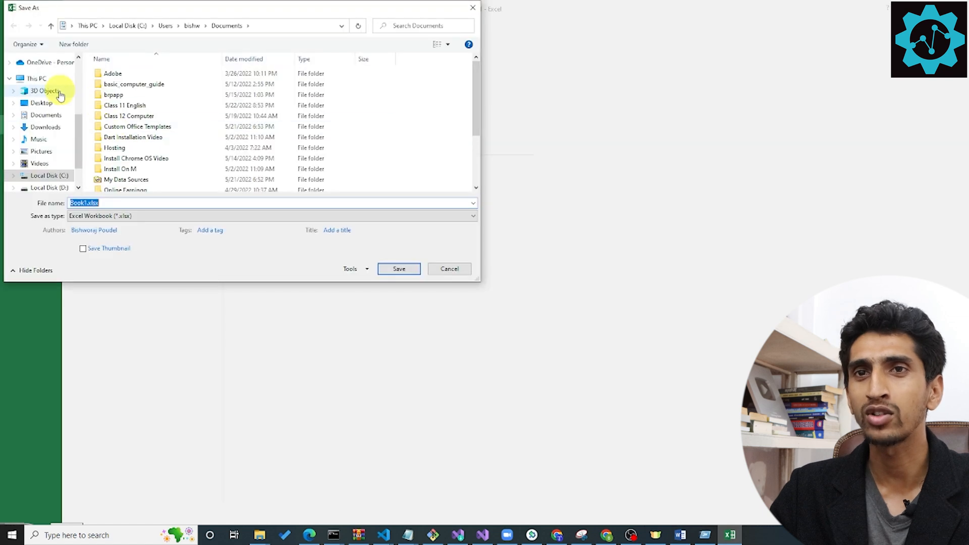
pyautogui.click(52, 118)
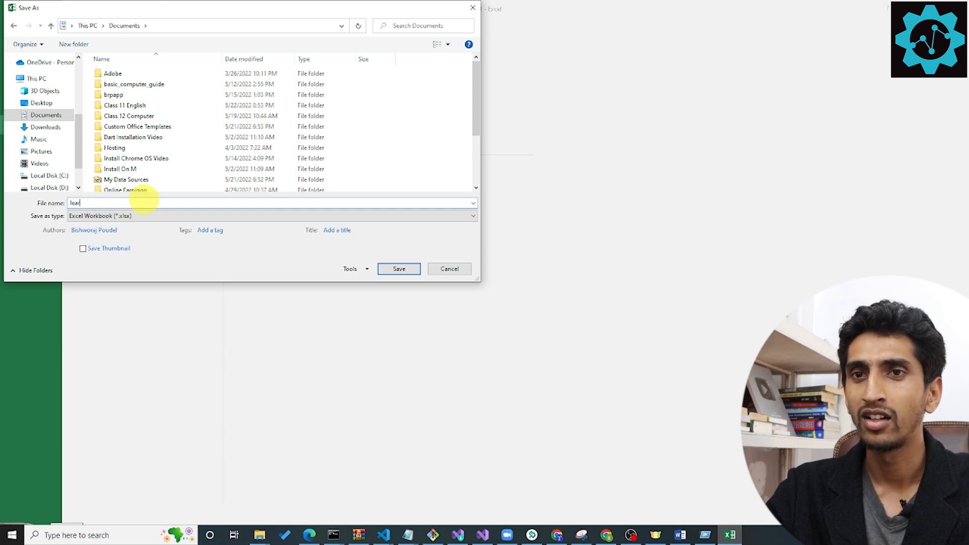
pyautogui.press('Return')
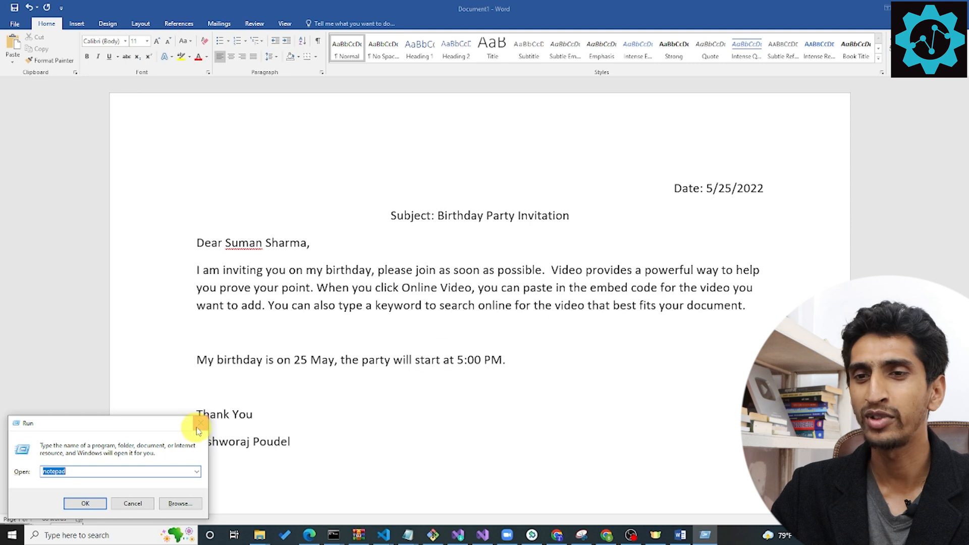
# In the Word letter, dismiss the Run window and delete the recipient's full name from between "Dear" and the comma.
pyautogui.click(199, 424)
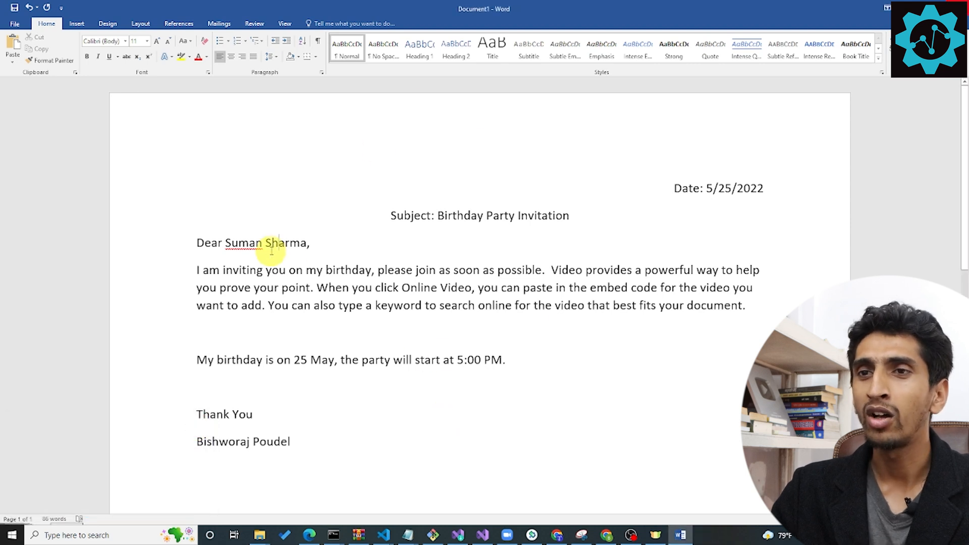
pyautogui.moveTo(307, 243); pyautogui.dragTo(236, 245)
pyautogui.press('BackSpace')
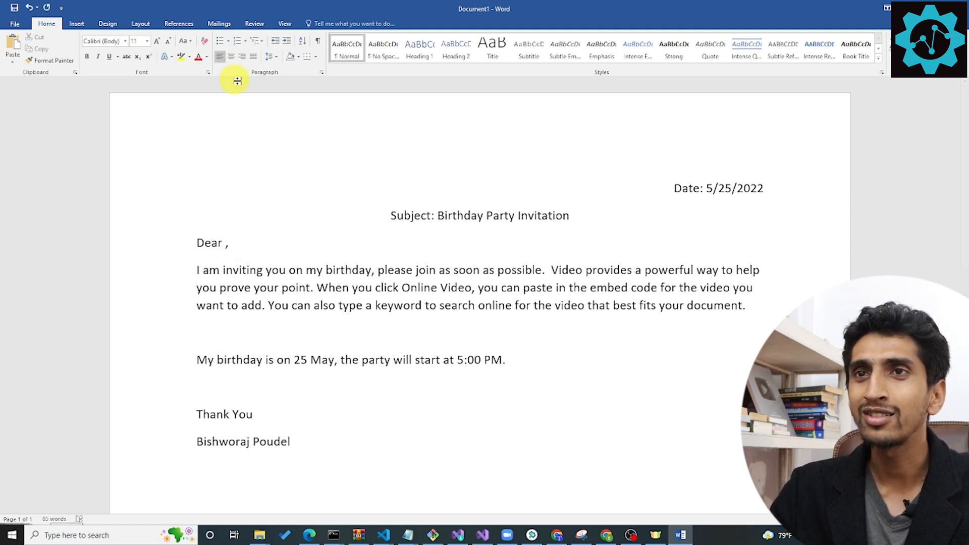
# Start a mail merge of the Letters type for the invitation.
pyautogui.click(220, 24)
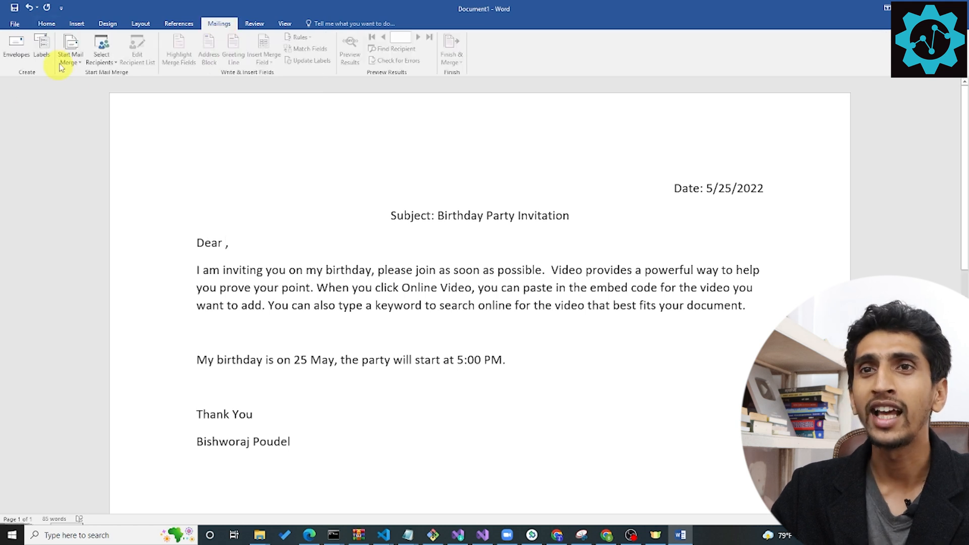
pyautogui.click(71, 51)
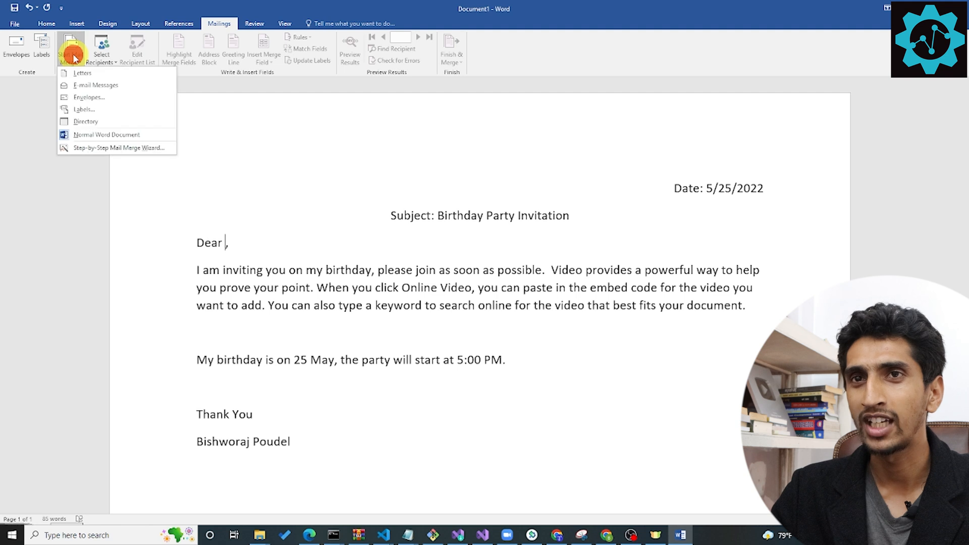
pyautogui.click(93, 76)
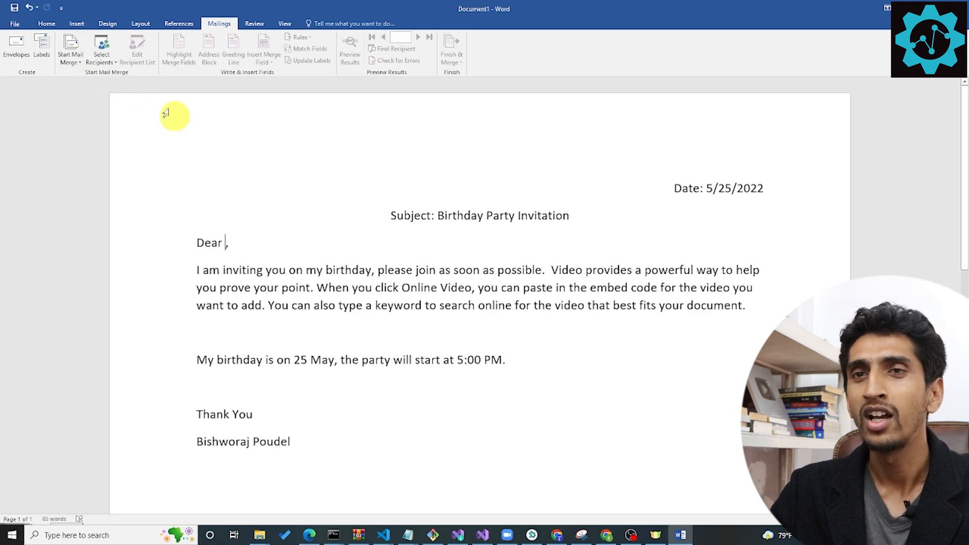
# Use the existing workbook learning.xlsx from the Documents folder as the recipient list, taking its sheet with the first row as column headers.
pyautogui.scroll(-10, 606, 275)
pyautogui.scroll(8, 418, 257)
pyautogui.scroll(3, 439, 261)
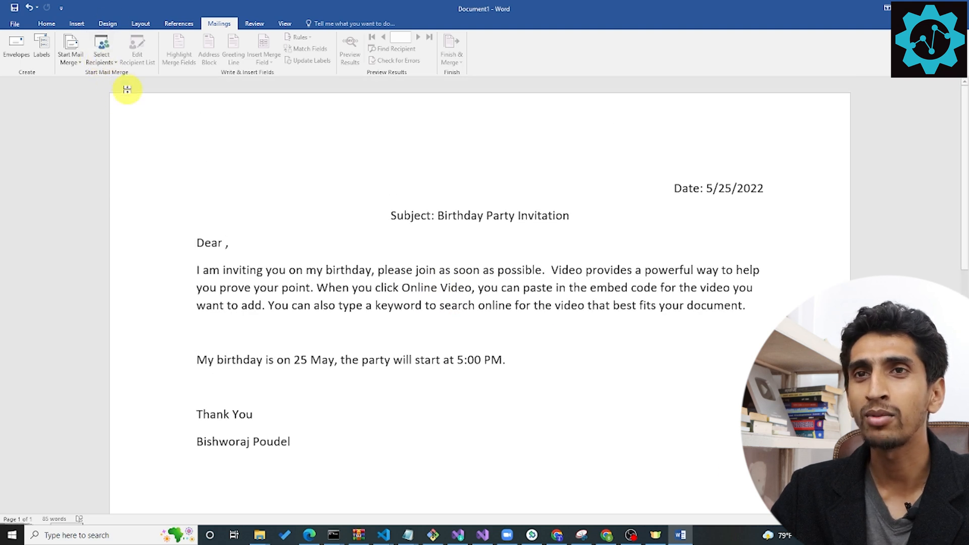
pyautogui.click(105, 60)
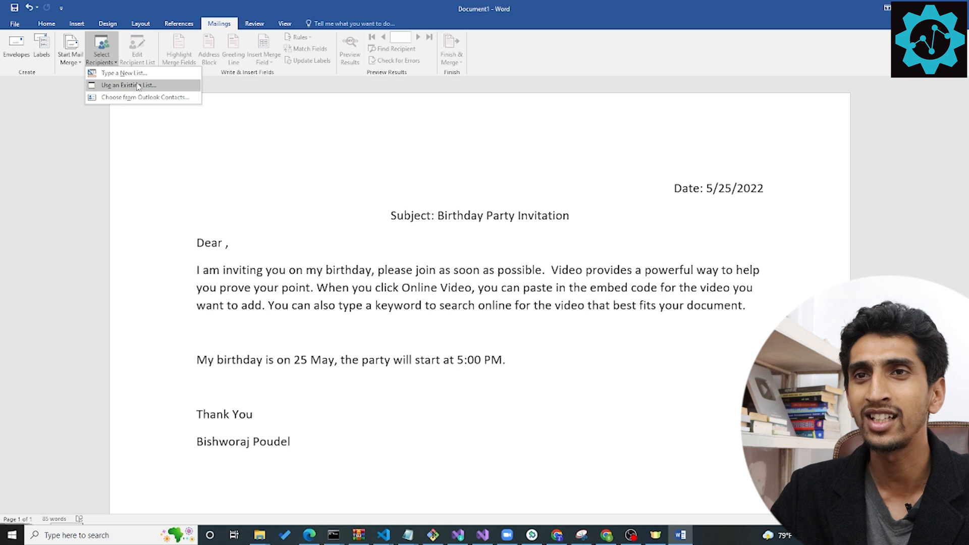
pyautogui.click(138, 86)
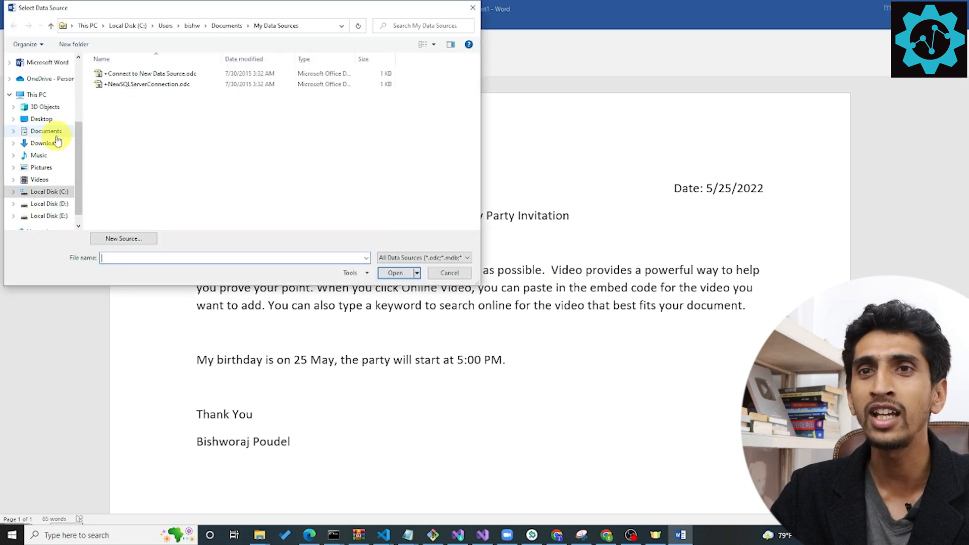
pyautogui.click(47, 131)
pyautogui.scroll(-3, 257, 148)
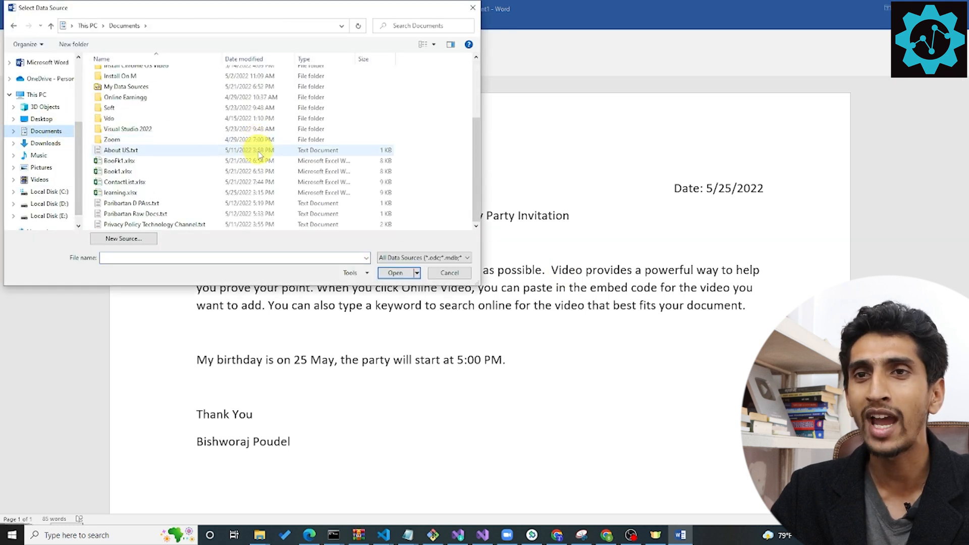
pyautogui.click(159, 171)
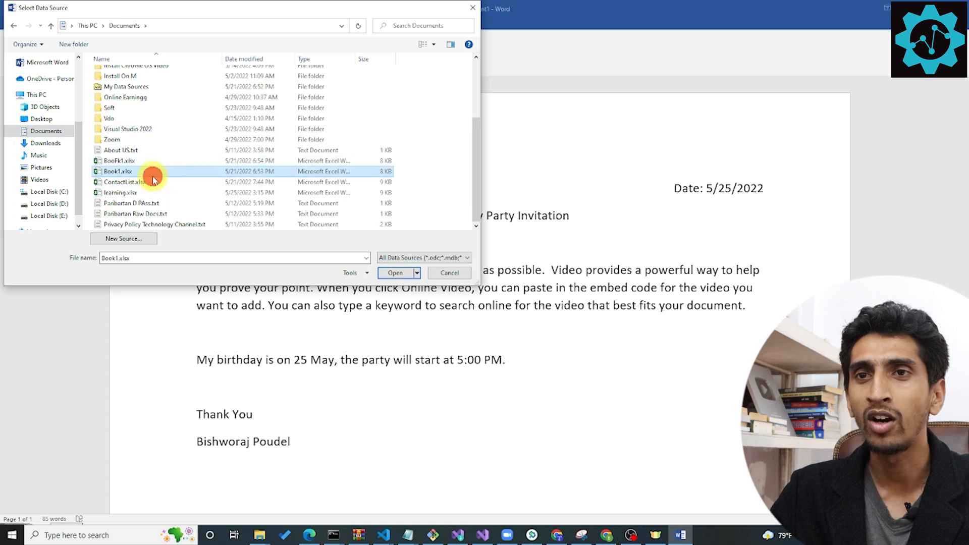
pyautogui.click(142, 195)
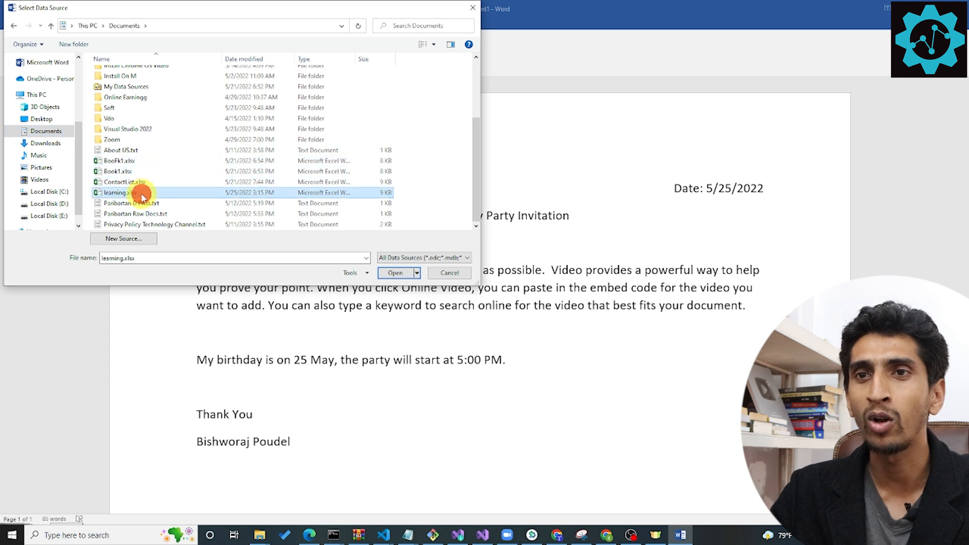
pyautogui.doubleClick(112, 197)
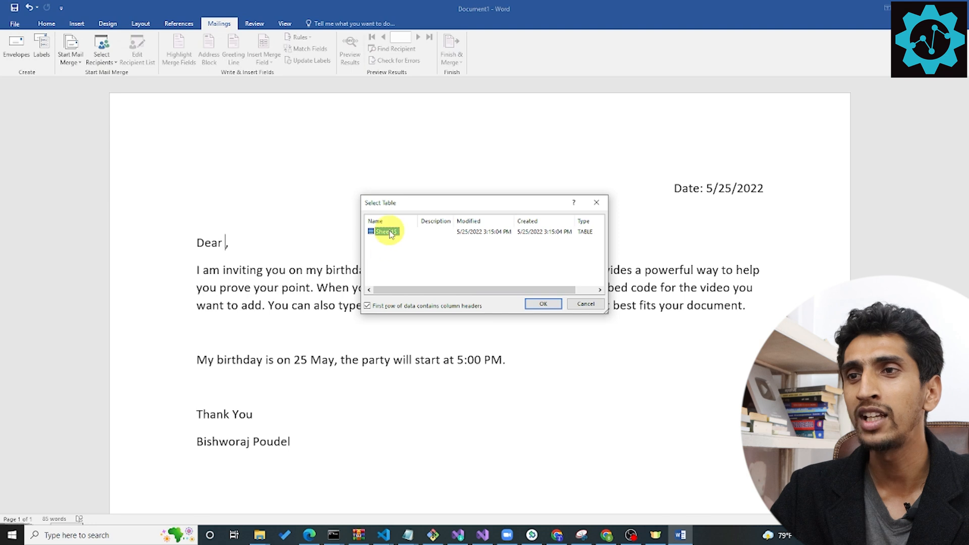
pyautogui.click(536, 305)
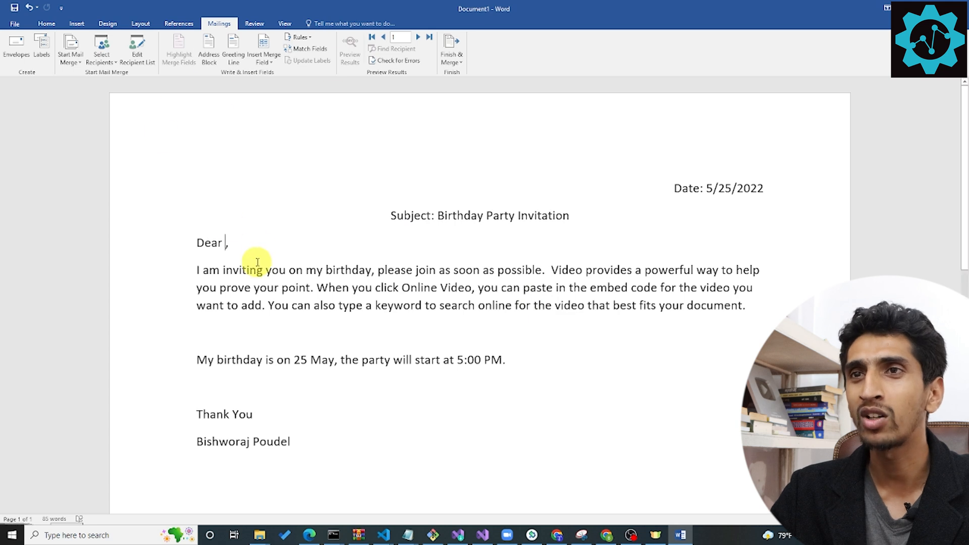
# Insert the First_Name and LastName merge fields between "Dear" and the comma in the greeting.
pyautogui.click(270, 64)
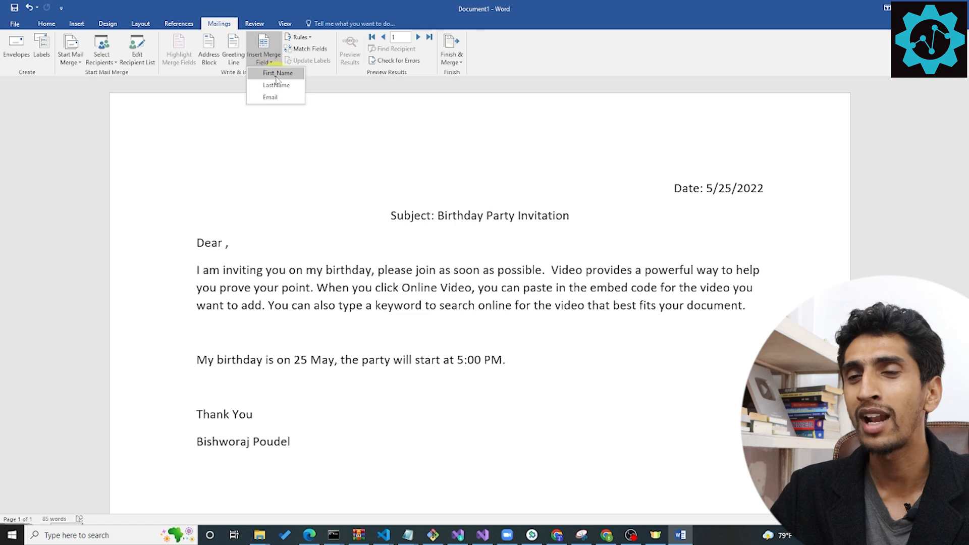
pyautogui.click(276, 75)
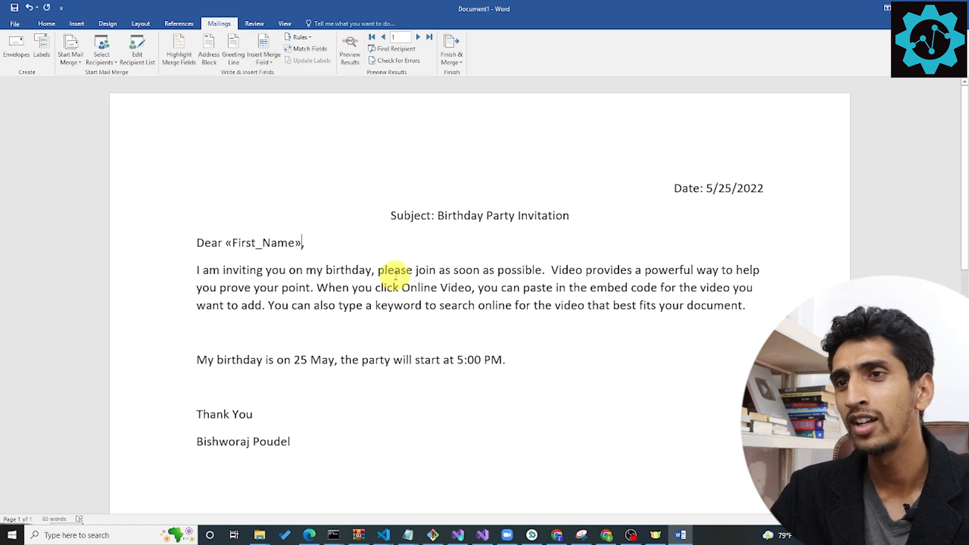
pyautogui.click(267, 61)
pyautogui.click(277, 86)
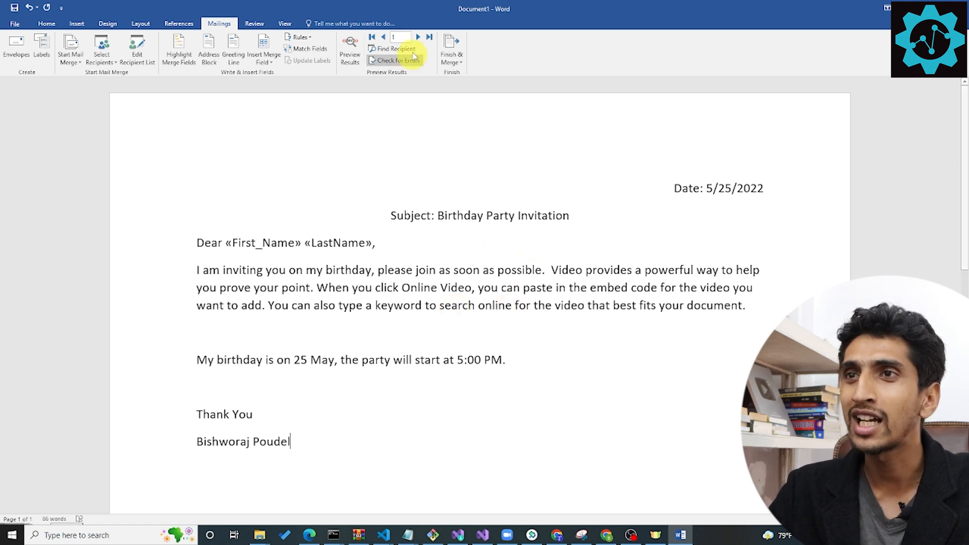
# Preview the merged letter for each recipient in turn, up to record 4.
pyautogui.click(348, 48)
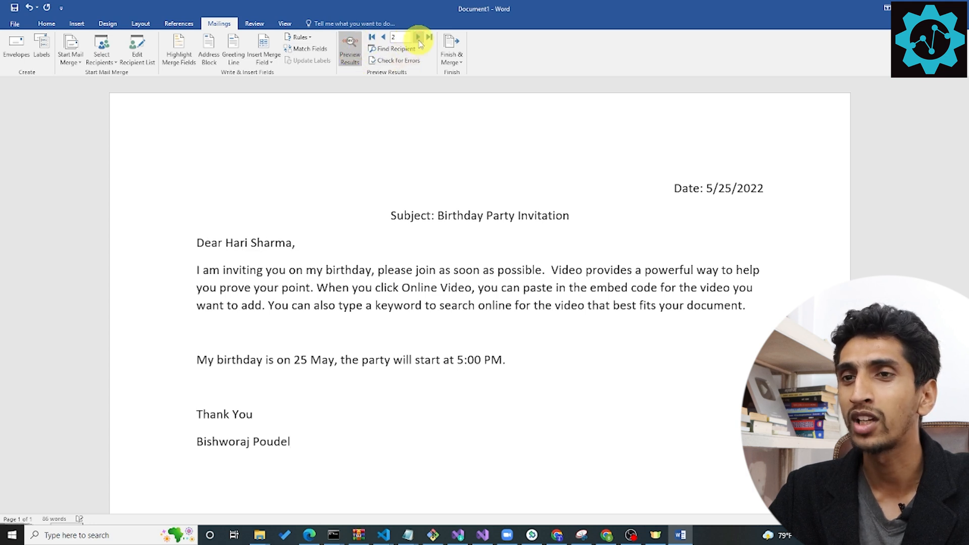
pyautogui.click(419, 40)
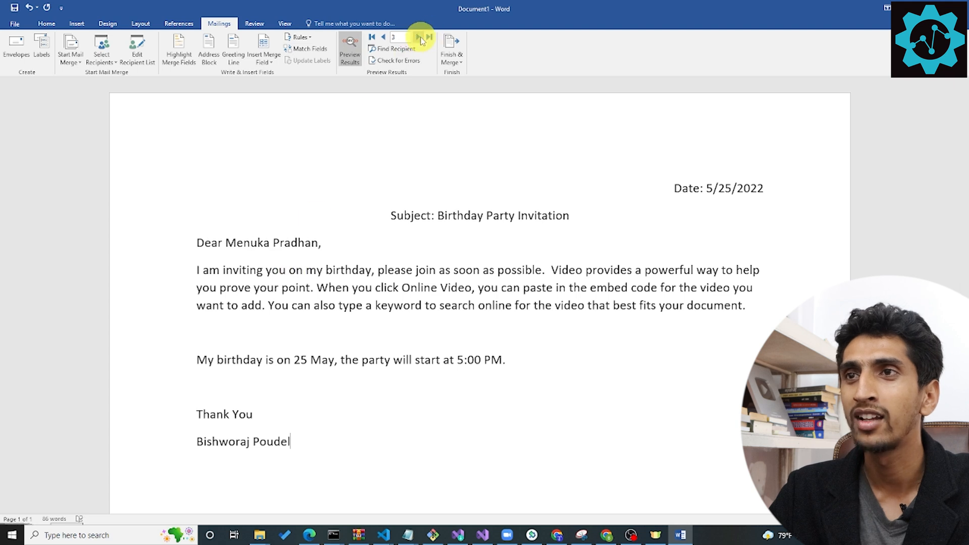
pyautogui.click(419, 37)
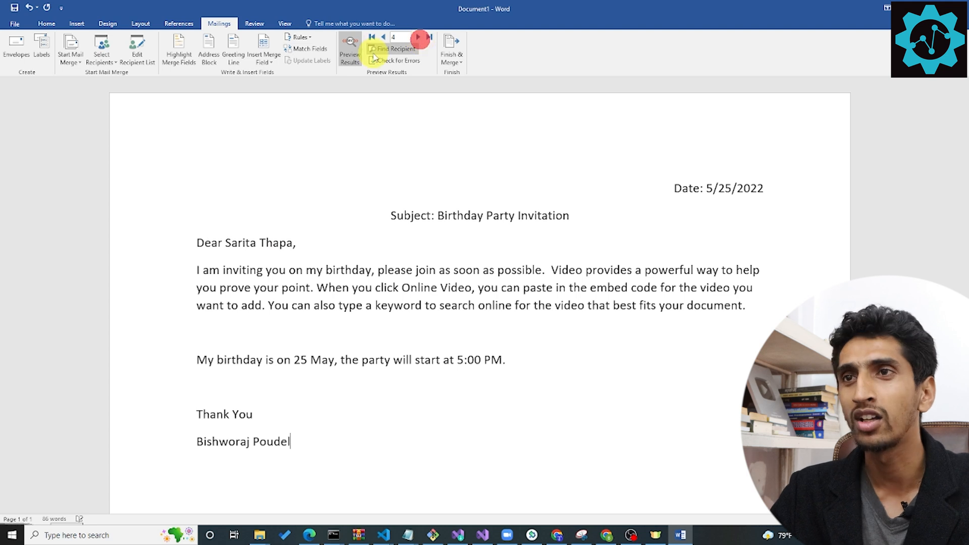
pyautogui.click(403, 154)
# Finish the merge by creating editable individual letters in a new document for all records.
pyautogui.click(453, 57)
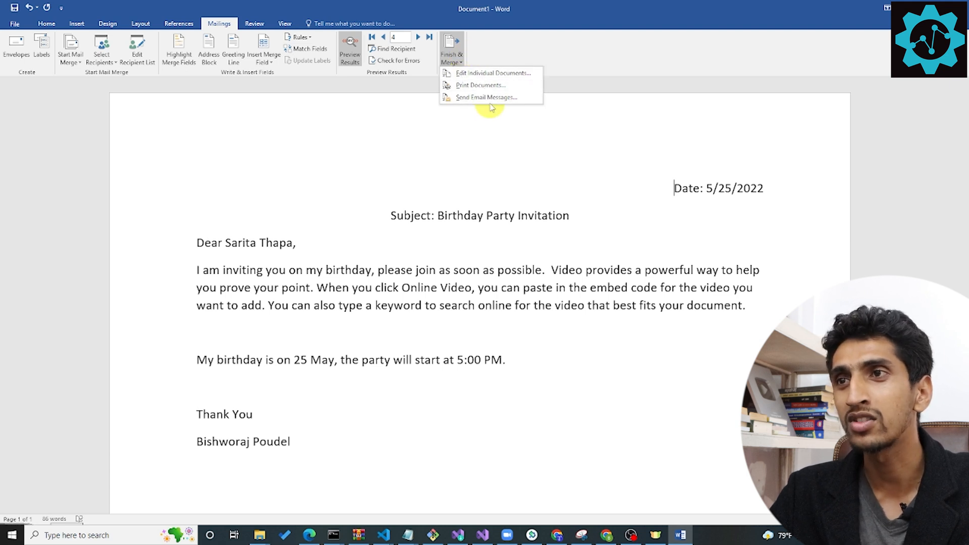
pyautogui.click(471, 76)
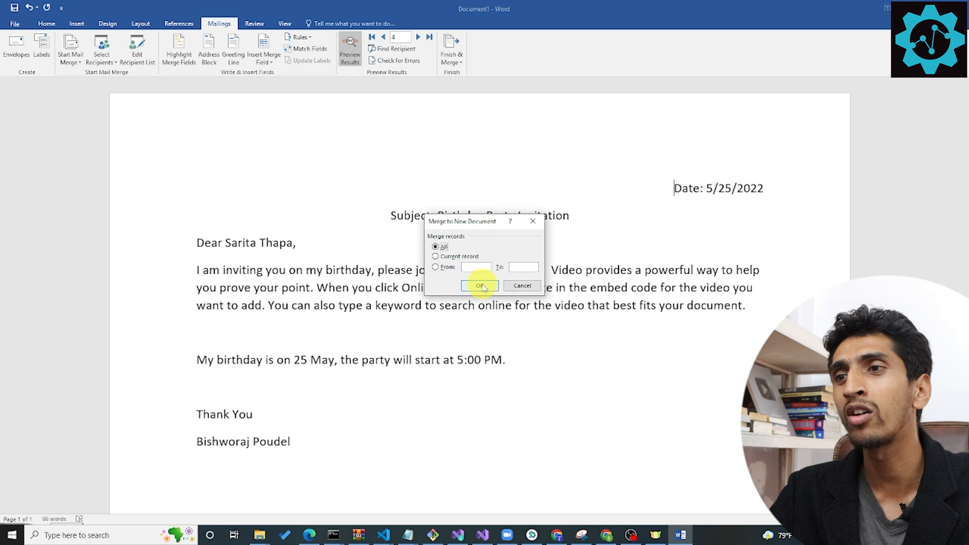
pyautogui.click(480, 286)
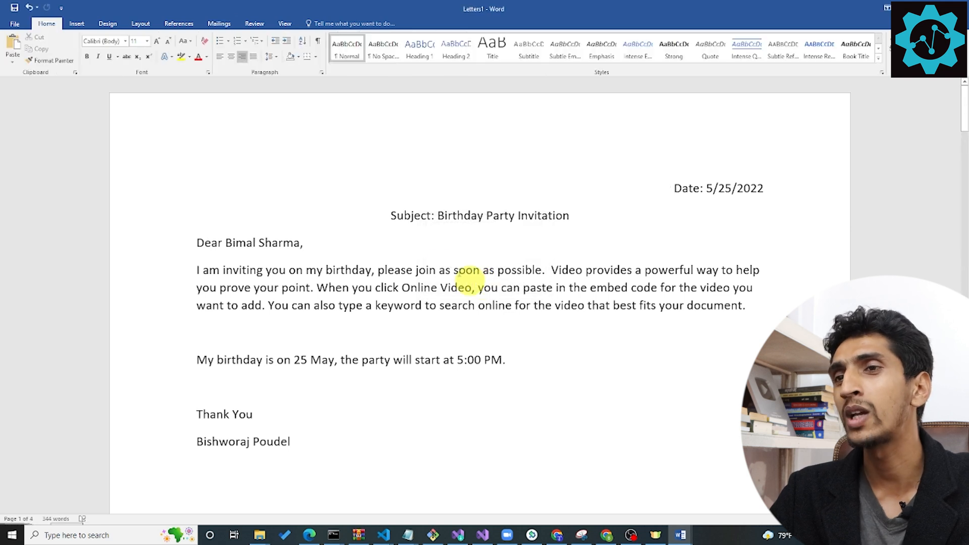
# Examine the greeting line of each merged letter in the new document to check the recipients' names.
pyautogui.moveTo(196, 240); pyautogui.dragTo(314, 248)
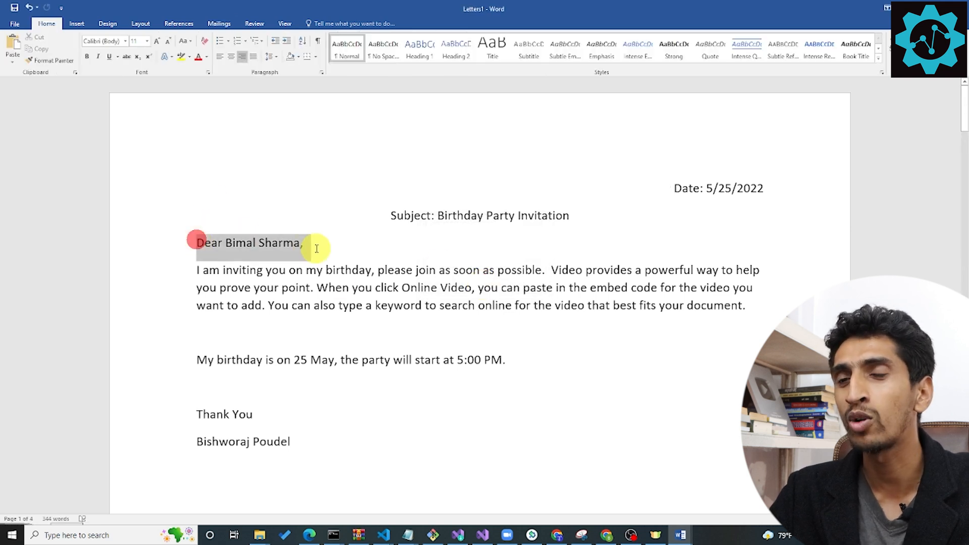
pyautogui.scroll(-10, 762, 298)
pyautogui.scroll(-5, 398, 299)
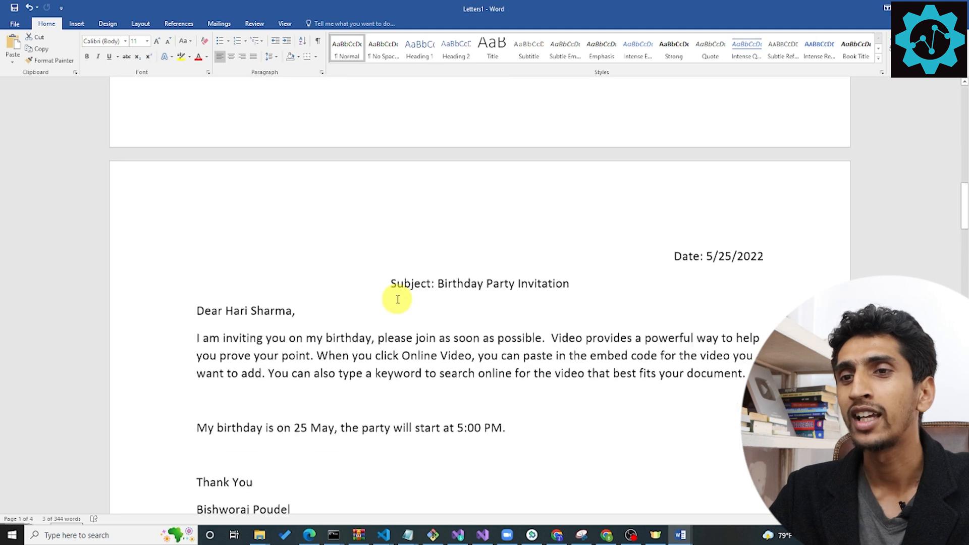
pyautogui.click(187, 281)
pyautogui.moveTo(316, 286); pyautogui.dragTo(310, 285)
pyautogui.click(309, 284)
pyautogui.scroll(-10, 325, 301)
pyautogui.scroll(-5, 331, 303)
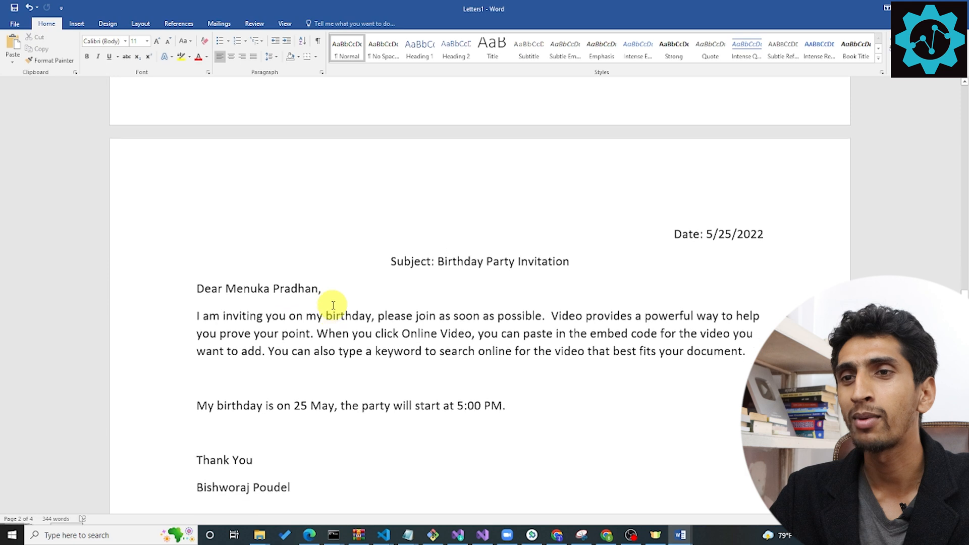
pyautogui.moveTo(199, 282); pyautogui.dragTo(327, 284)
pyautogui.scroll(-10, 419, 301)
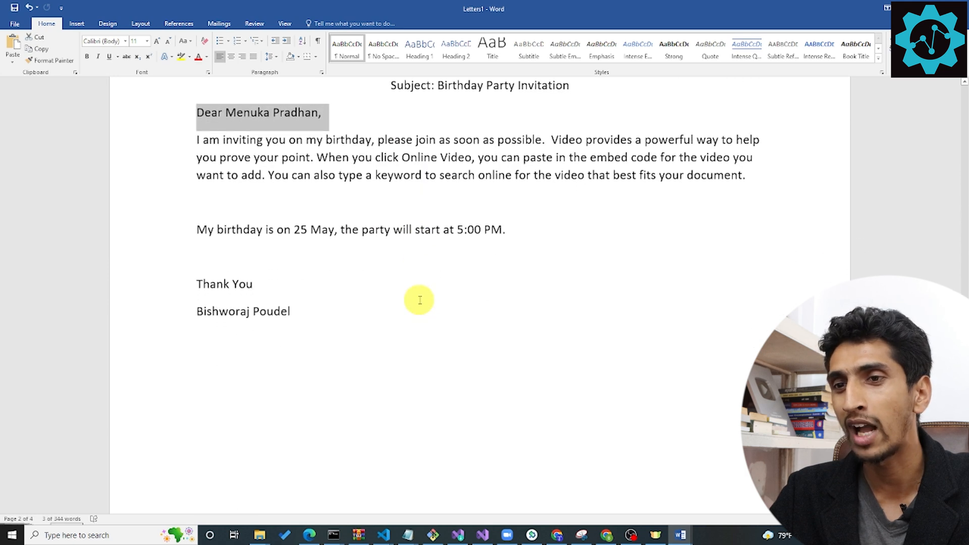
pyautogui.click(197, 277)
pyautogui.moveTo(205, 277); pyautogui.dragTo(309, 275)
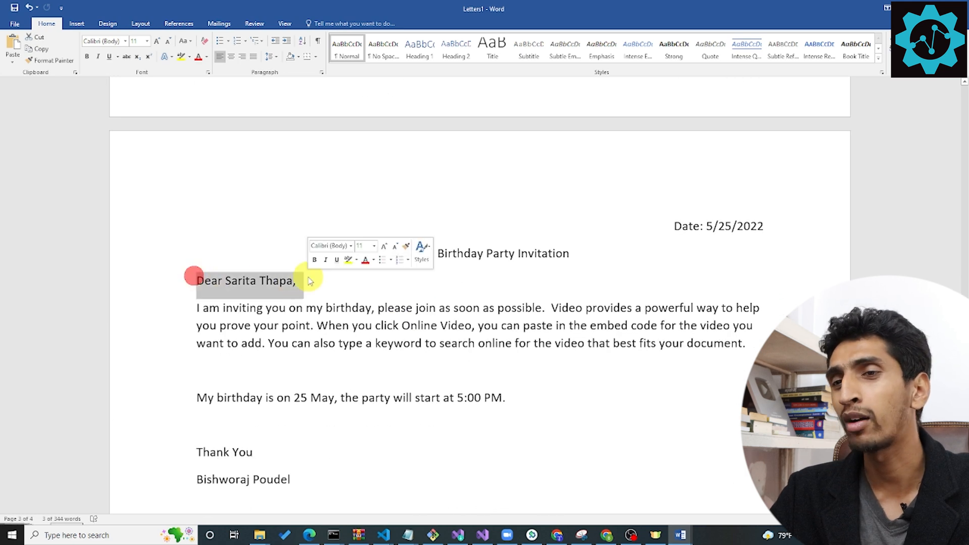
pyautogui.scroll(-5, 355, 323)
pyautogui.scroll(20, 351, 324)
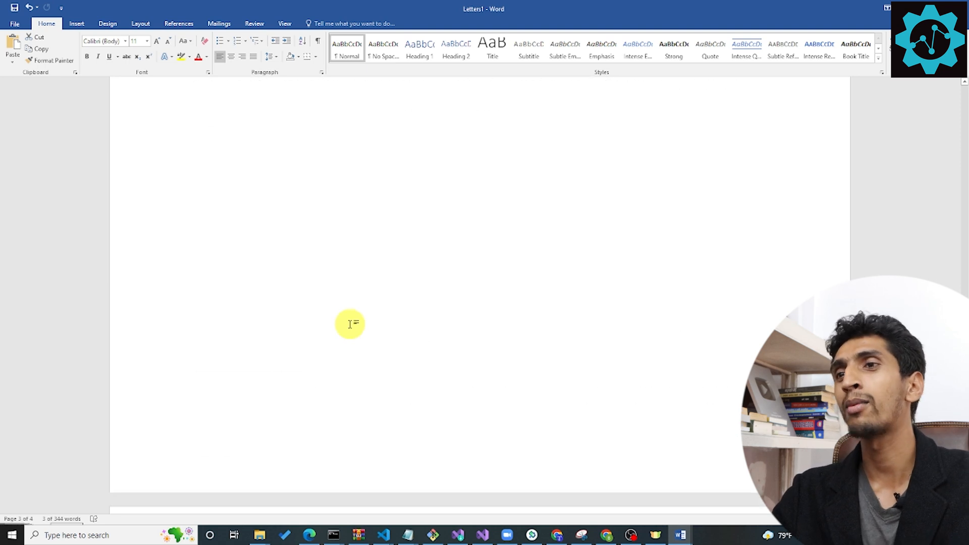
pyautogui.scroll(6, 350, 324)
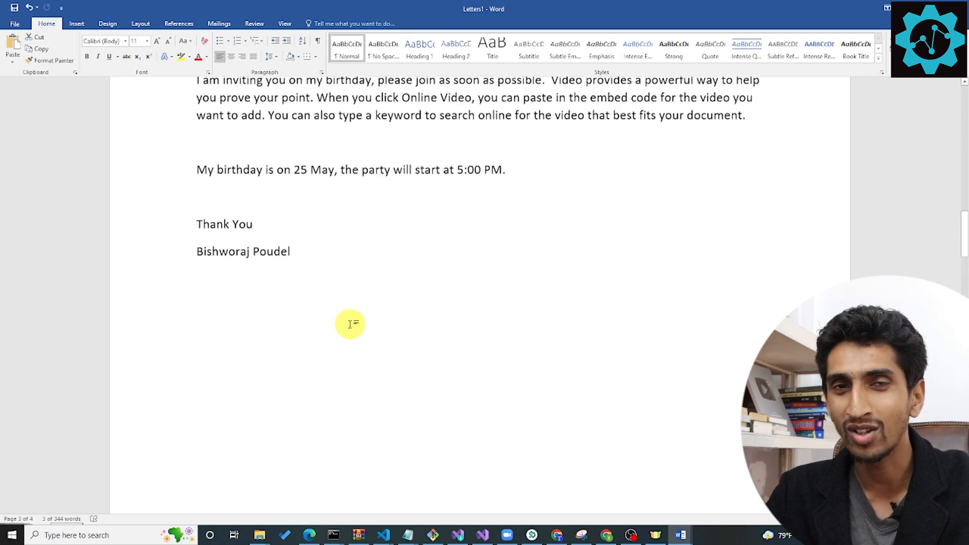